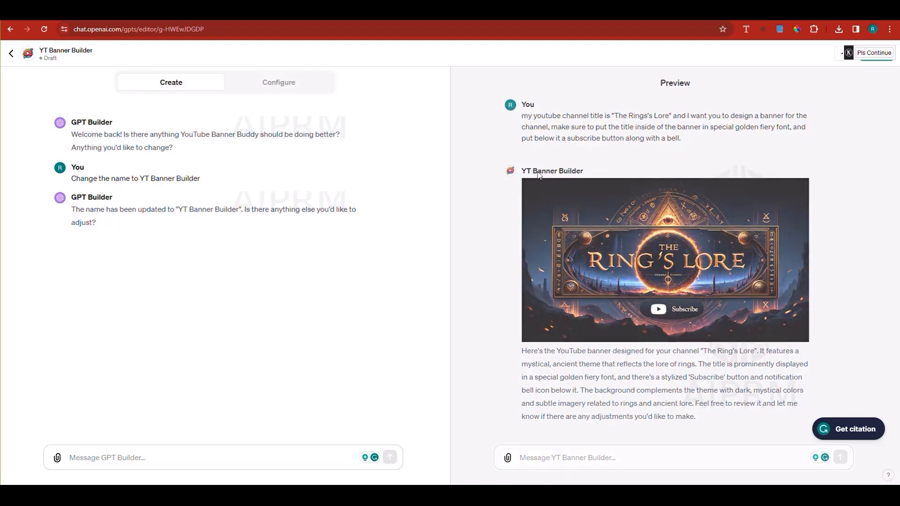
# Try to publish the YT Banner Builder GPT to everyone and dismiss the resulting notice.
pyautogui.click(869, 61)
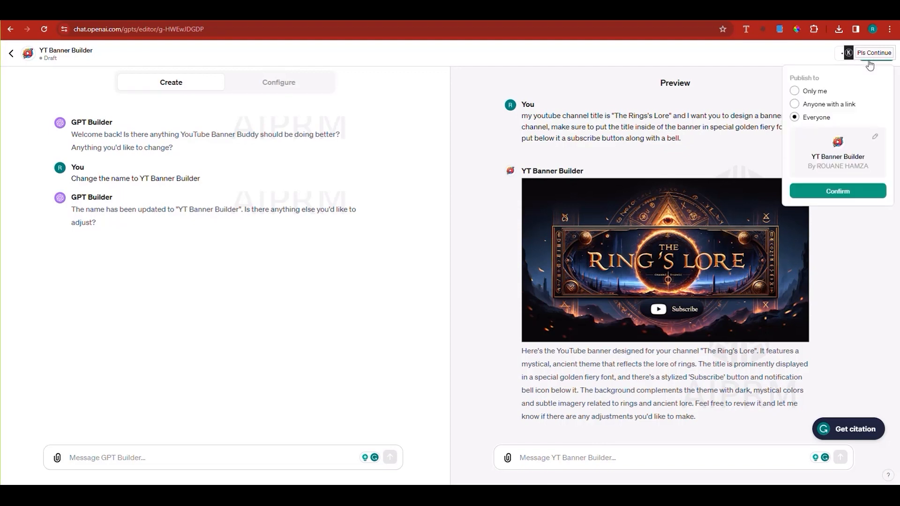
pyautogui.click(831, 192)
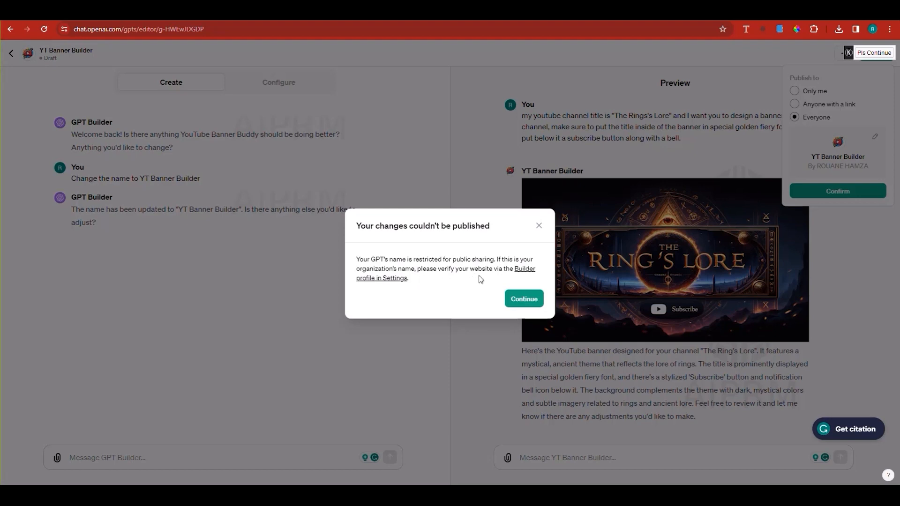
pyautogui.click(523, 301)
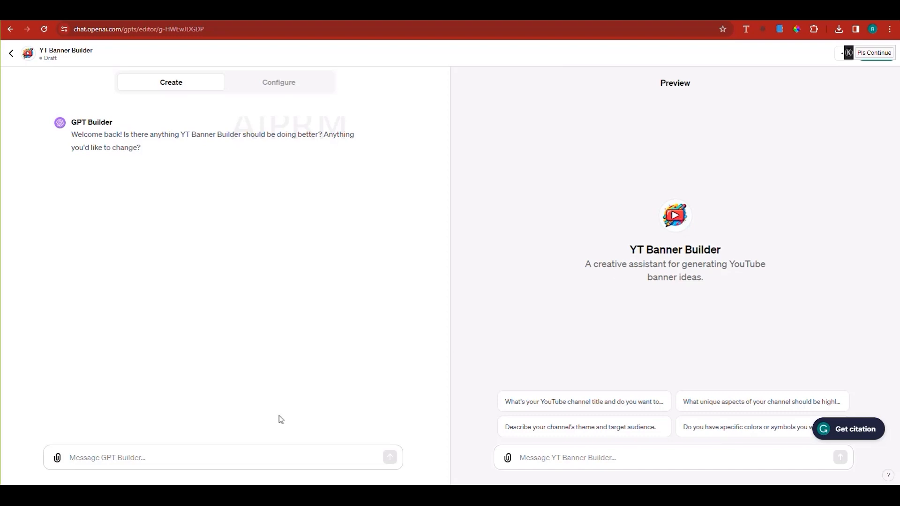
# Send GPT Builder the request "change the logo as well, it should not have a hint to youtube.".
pyautogui.click(226, 451)
pyautogui.write('change the')
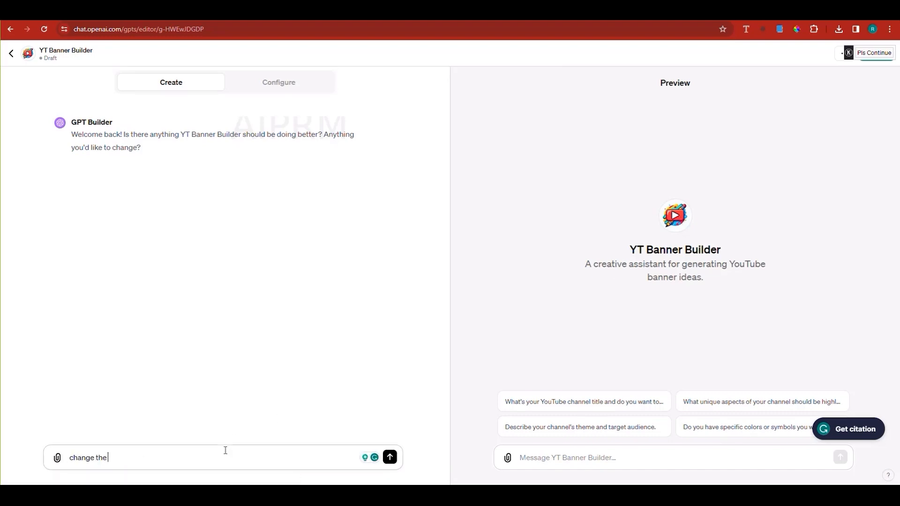
pyautogui.write(' logo as well, it should n')
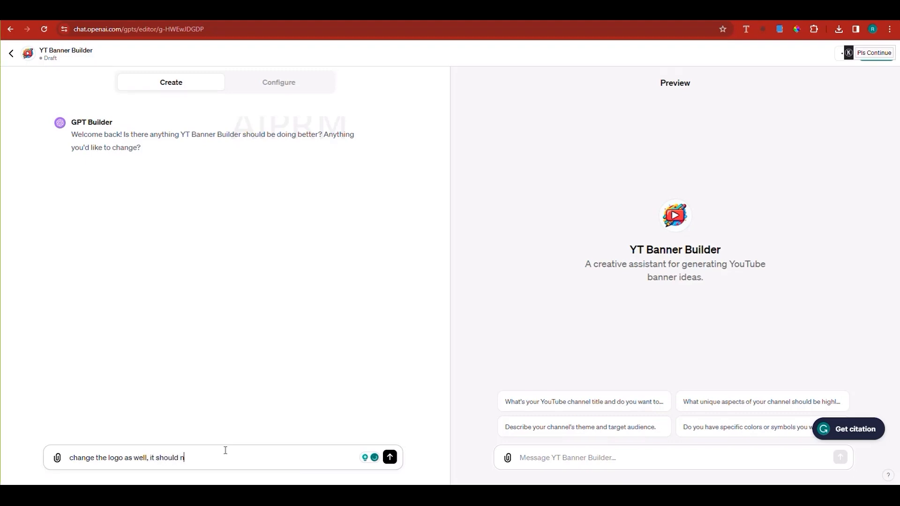
pyautogui.write('ot have a hint to youtube.')
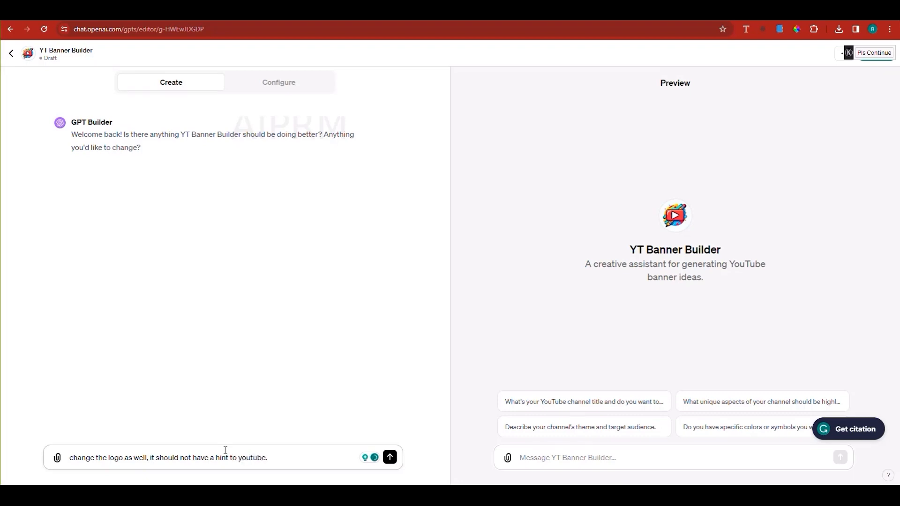
pyautogui.press('Return')
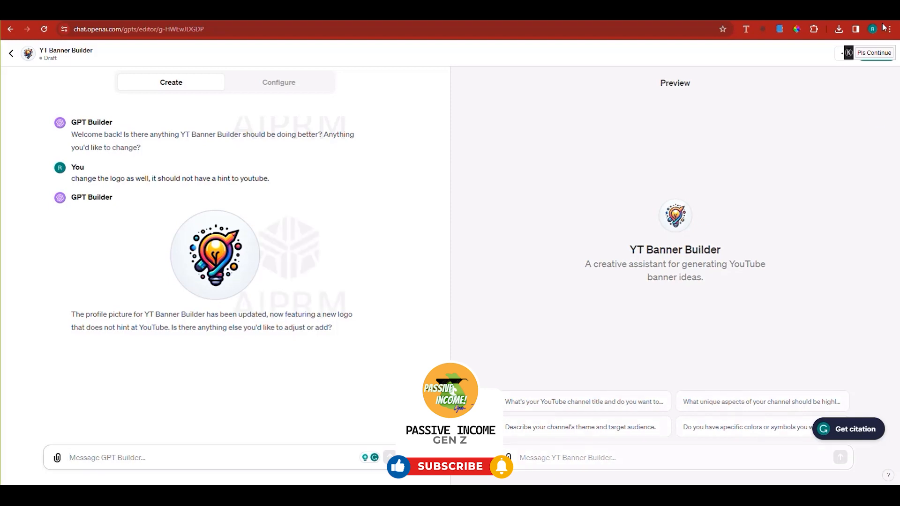
# Try again to publish YT Banner Builder to everyone with its new logo, and close the notice.
pyautogui.click(872, 60)
pyautogui.click(834, 194)
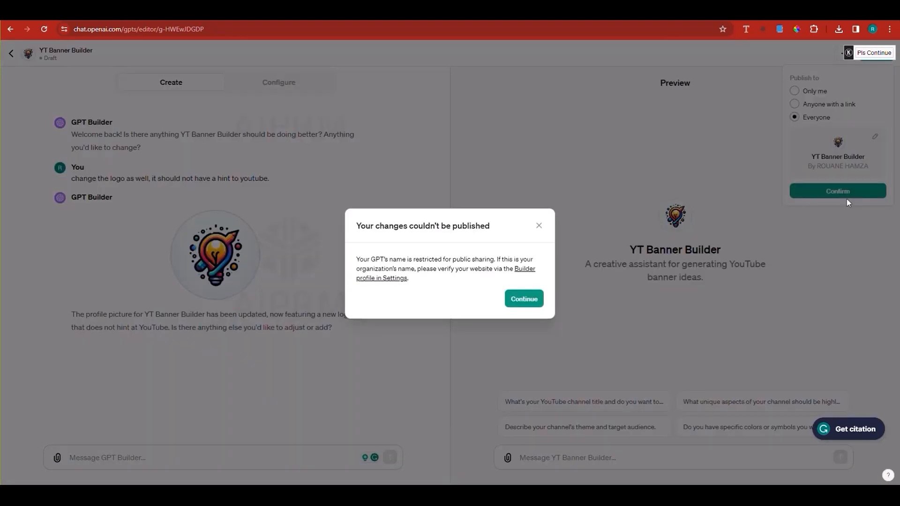
pyautogui.click(539, 226)
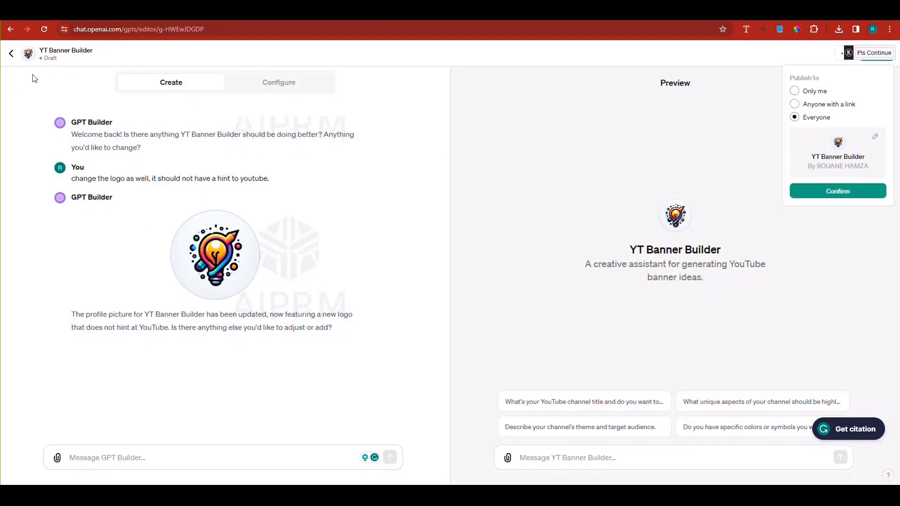
# Leave YT Banner Builder, start a new GPT from My GPTs, and open chat.openai.com in a separate browser tab.
pyautogui.click(11, 55)
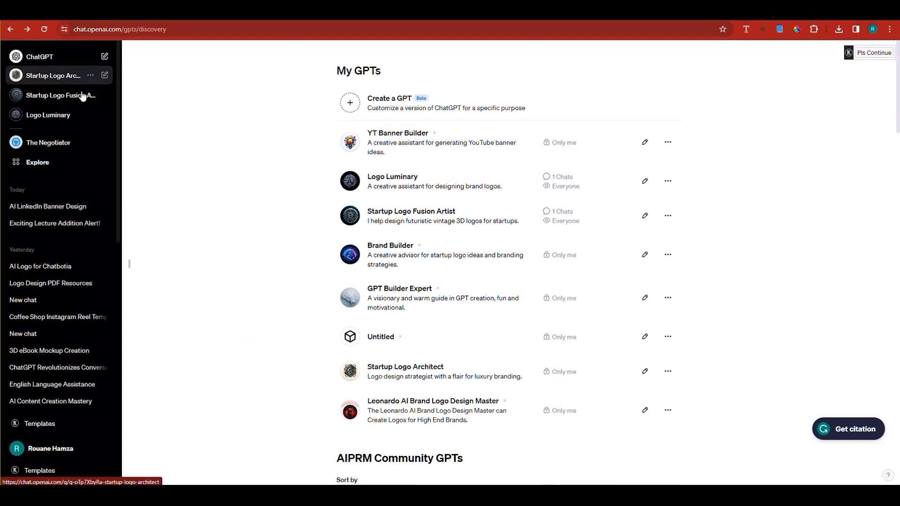
pyautogui.click(418, 110)
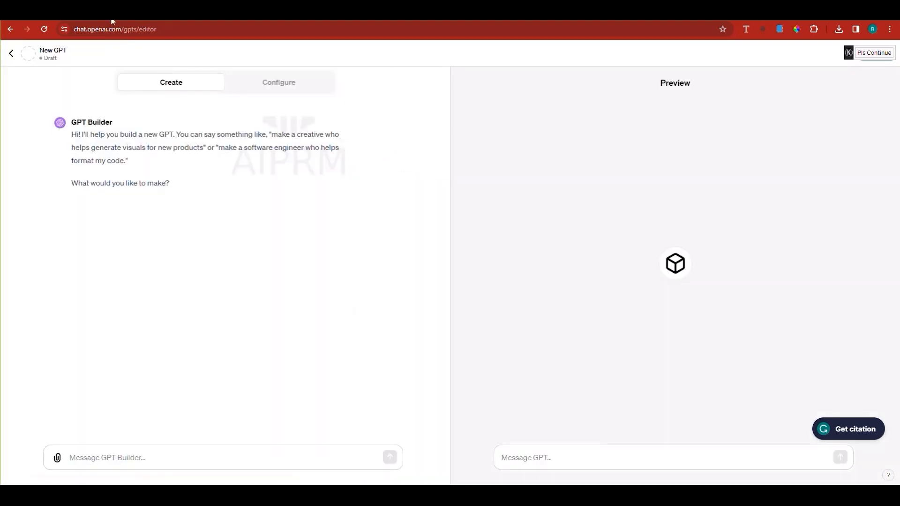
pyautogui.hotkey('ctrl', 't')
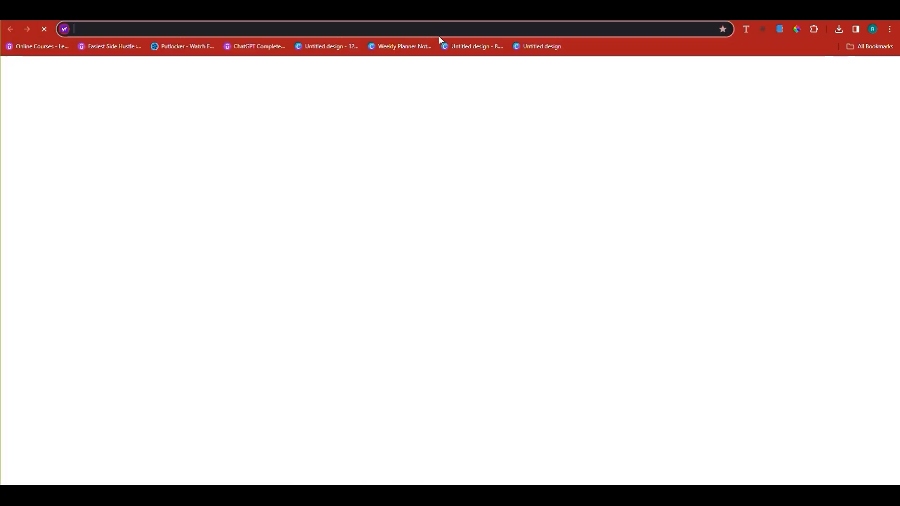
pyautogui.write('chat.openai.com')
pyautogui.press('Return')
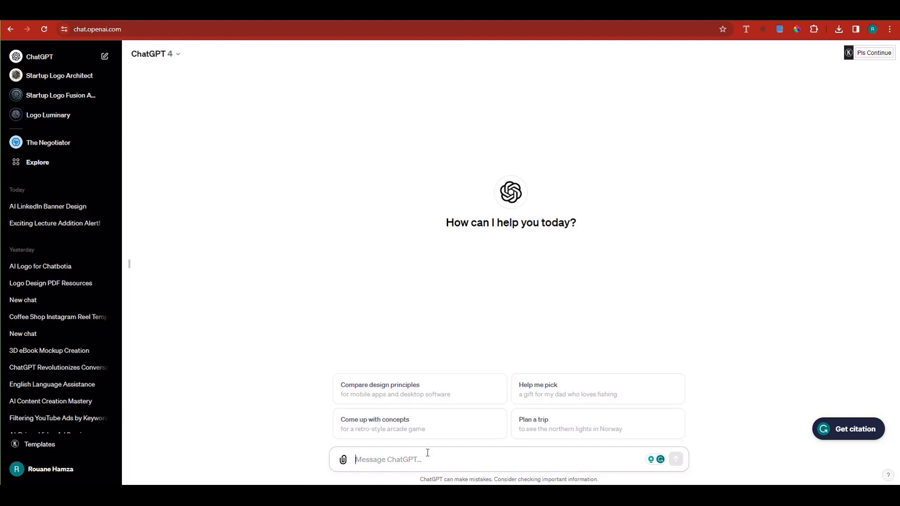
# Begin a ChatGPT prompt with "I am building a facebook, instagram, google, bing, linkedin, etc... GPT that".
pyautogui.write('I have')
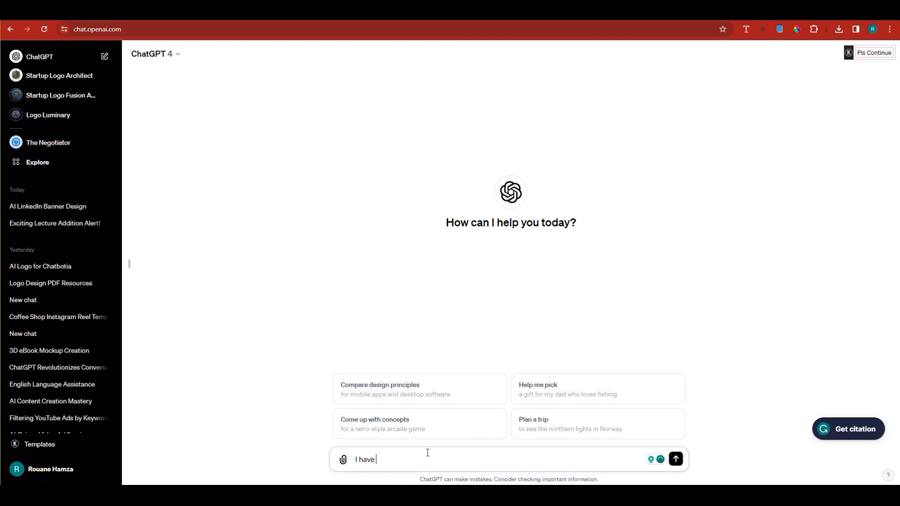
pyautogui.write(' am building a youtub')
pyautogui.press('BackSpace')
pyautogui.press('BackSpace')
pyautogui.press('BackSpace')
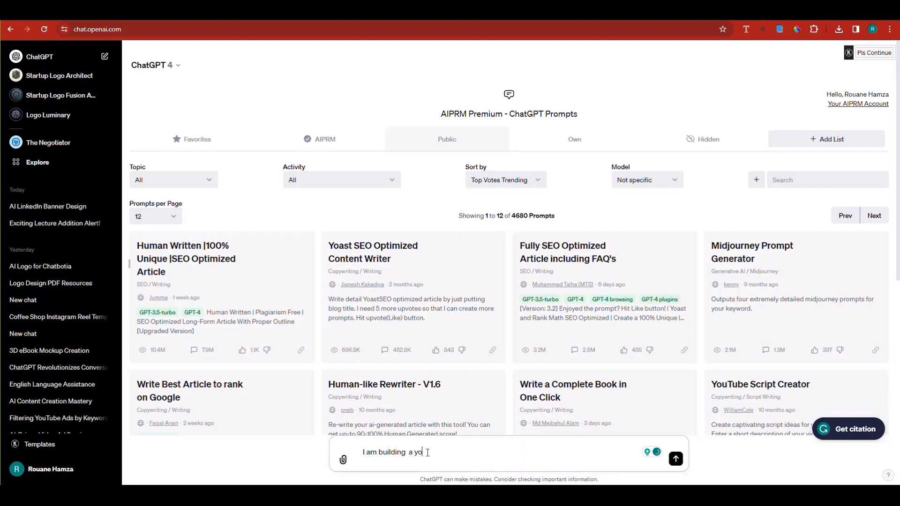
pyautogui.press('BackSpace')
pyautogui.write('faceb')
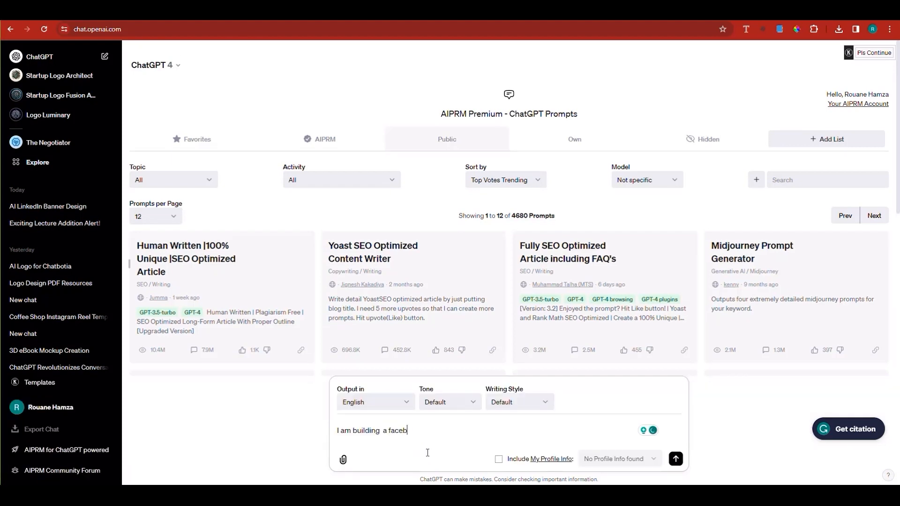
pyautogui.write('ook, instagram, google, bing')
pyautogui.press('BackSpace')
pyautogui.write('ng')
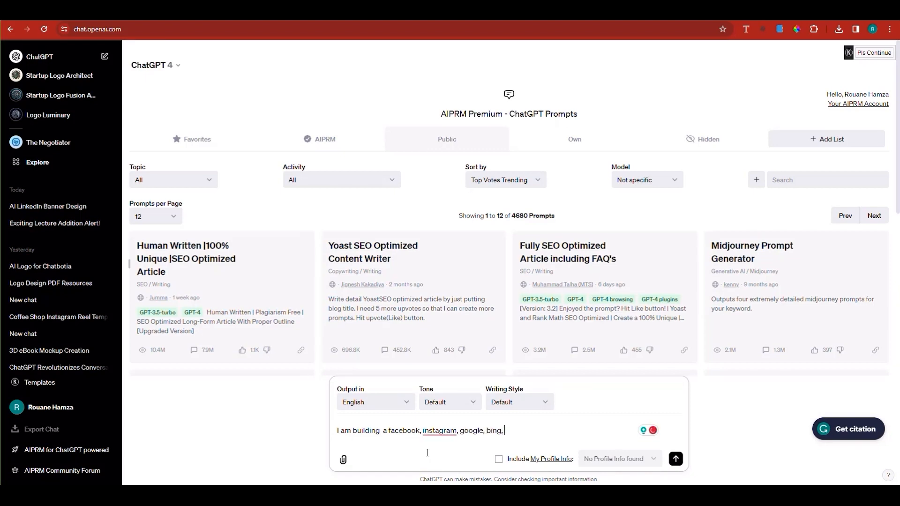
pyautogui.write(', linkedin,n e')
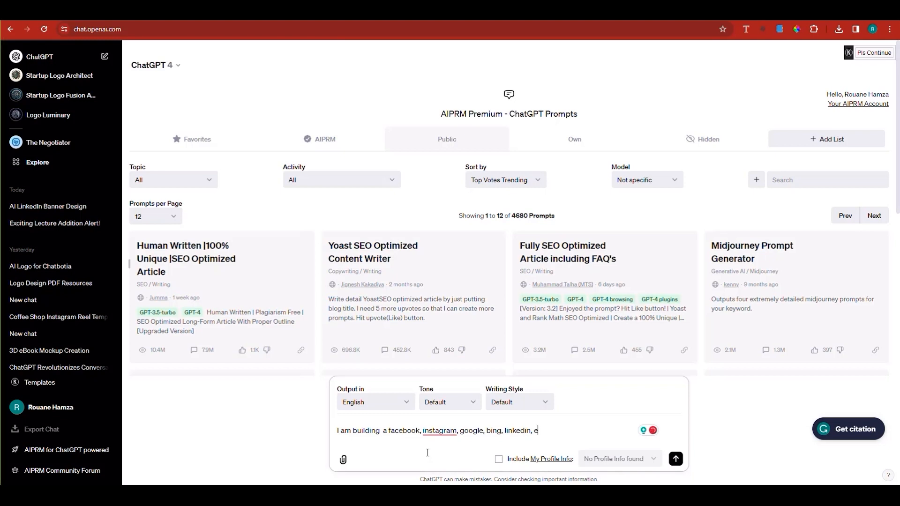
pyautogui.write(' GTP')
pyautogui.press('BackSpace')
pyautogui.press('BackSpace')
pyautogui.write('PT that')
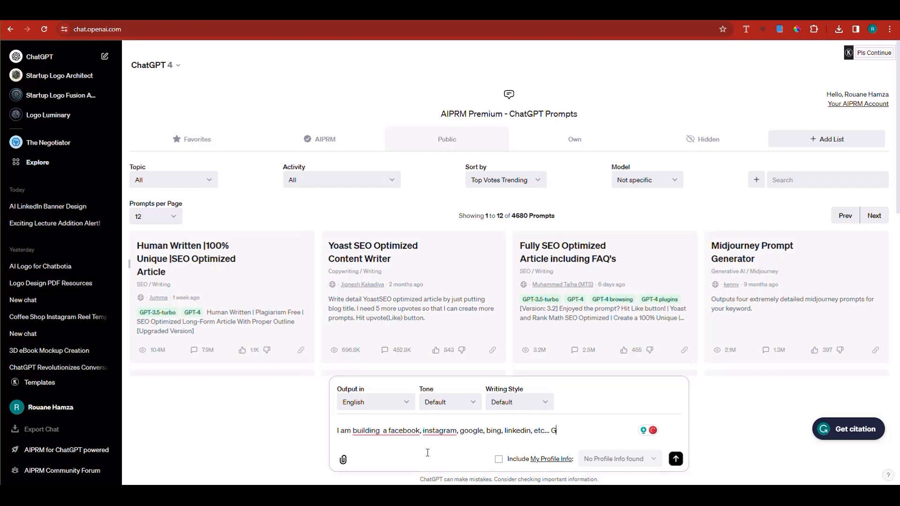
# Continue the prompt with "specializes in the creation of high converting ads based on information provided by the end user, so".
pyautogui.write(' s')
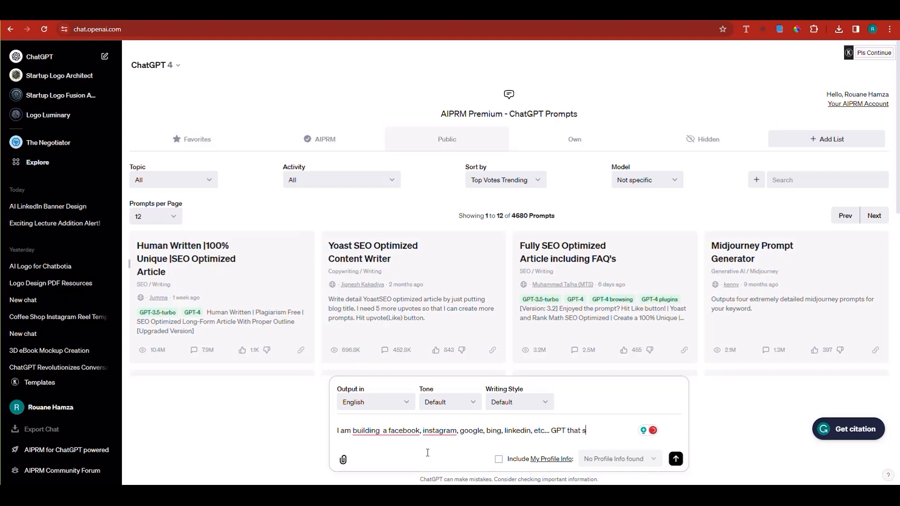
pyautogui.write('peclai')
pyautogui.press('BackSpace')
pyautogui.press('BackSpace')
pyautogui.press('BackSpace')
pyautogui.press('BackSpace')
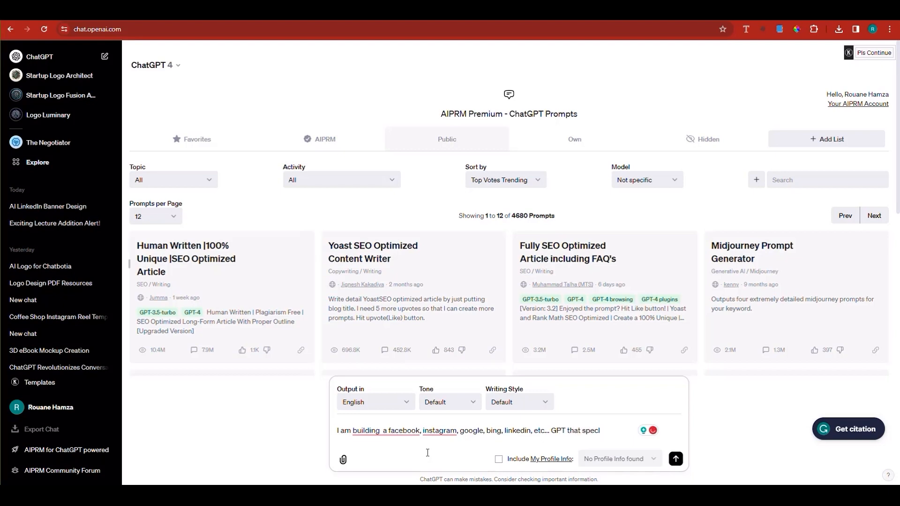
pyautogui.write('ializ')
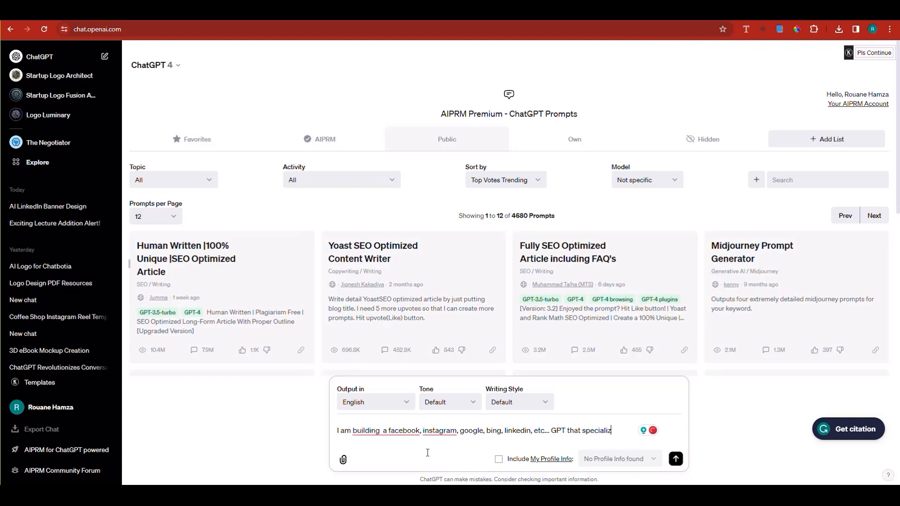
pyautogui.write('es in the creat')
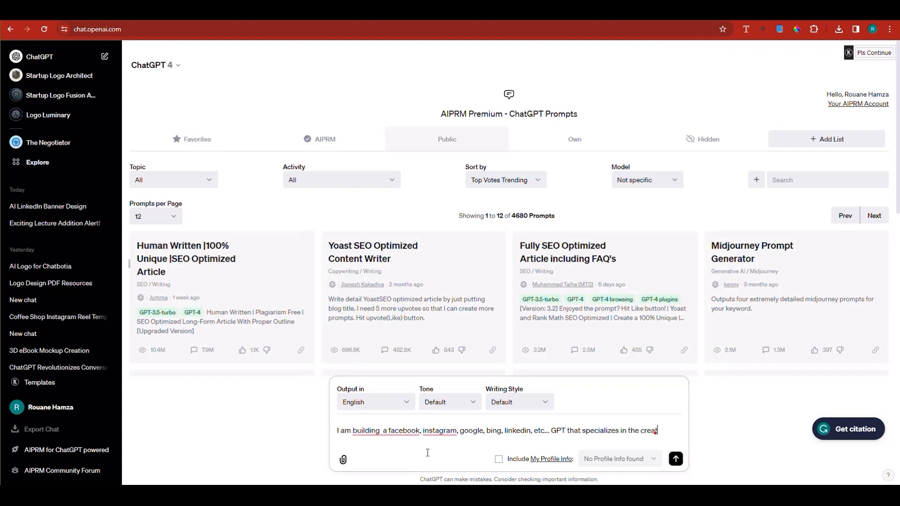
pyautogui.write('ion ')
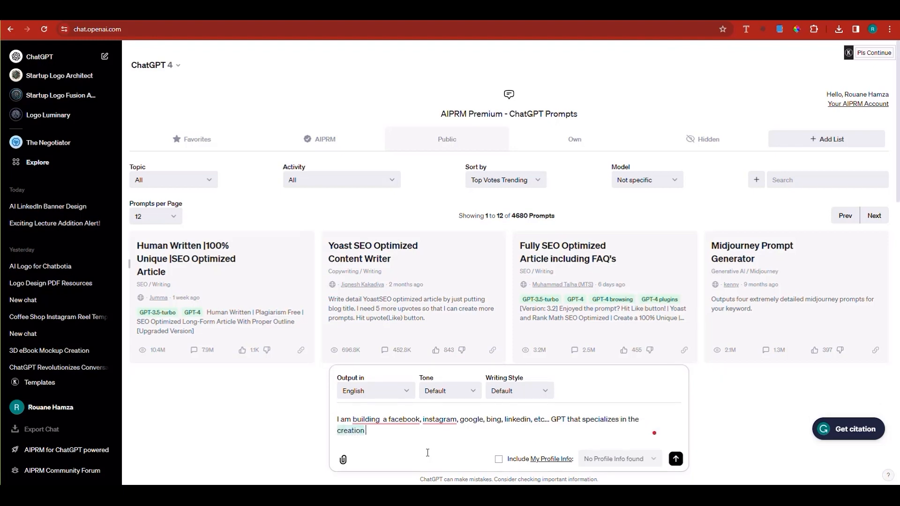
pyautogui.write('of high co')
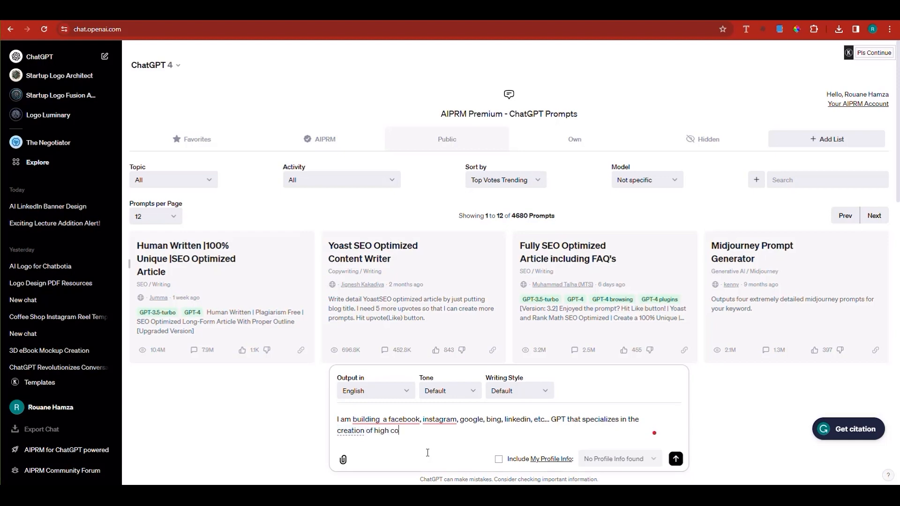
pyautogui.write('nverting ')
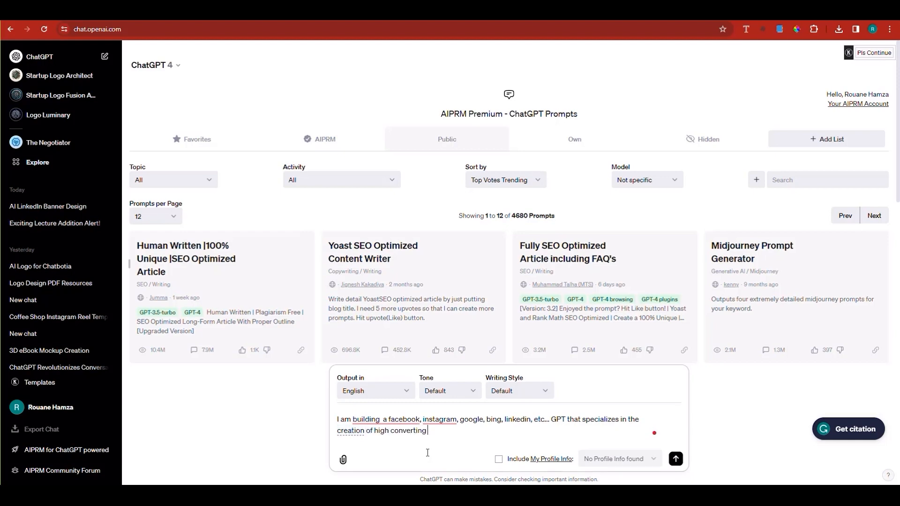
pyautogui.write('ads based ')
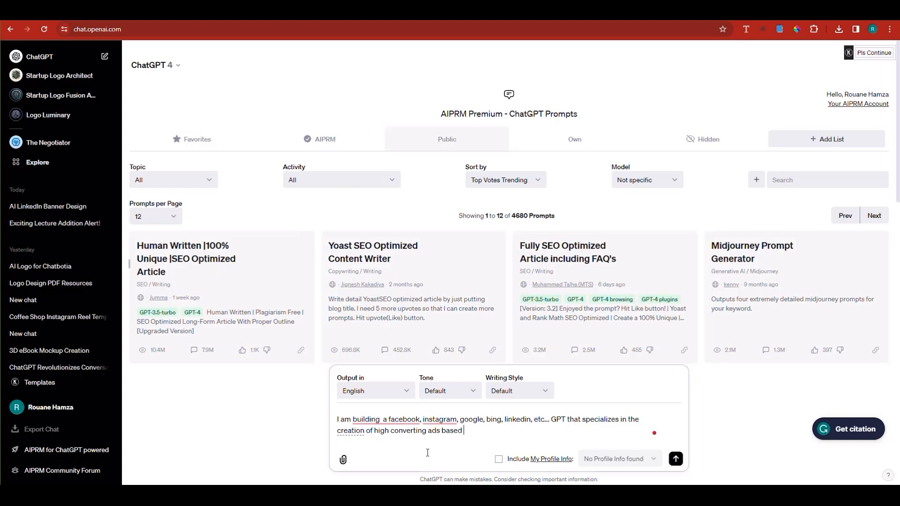
pyautogui.write('on informa')
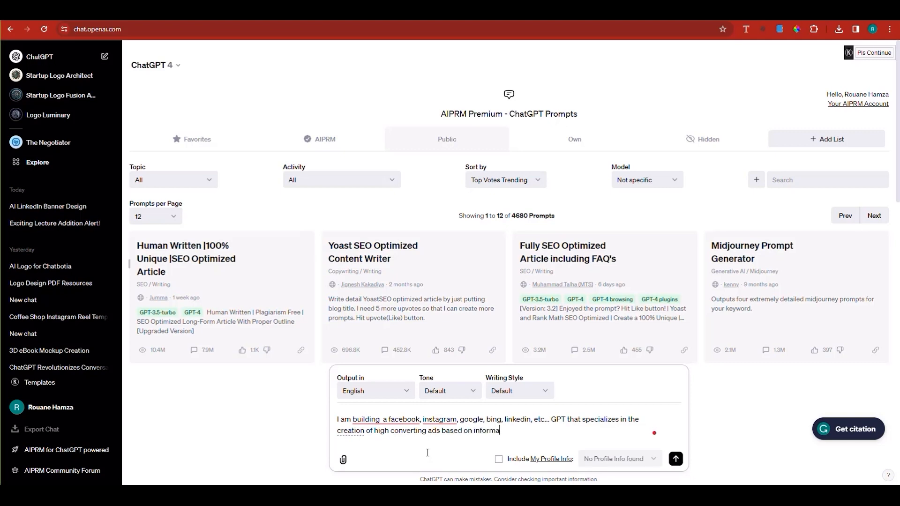
pyautogui.write('tion provided ')
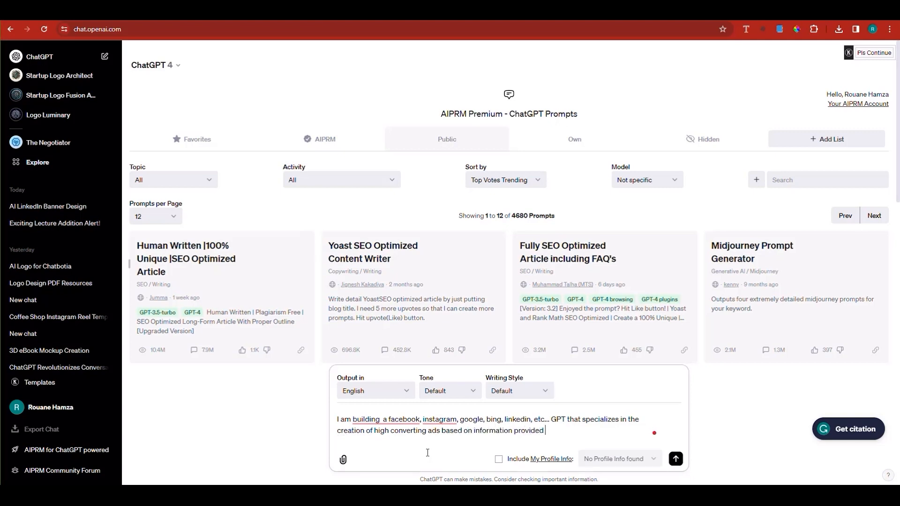
pyautogui.write('by the end u')
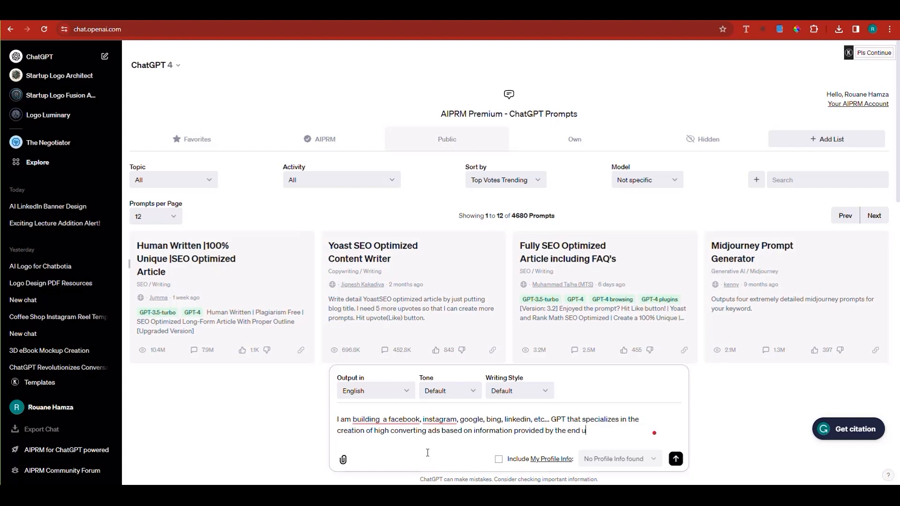
pyautogui.write('ser, so')
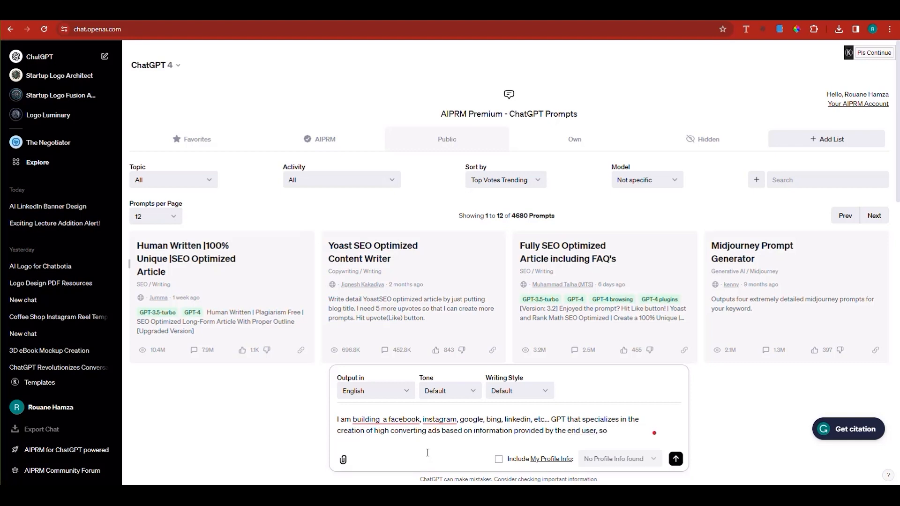
# Continue the prompt with "please write 5 prompts that I could use to create such a gpt".
pyautogui.write(' please wr')
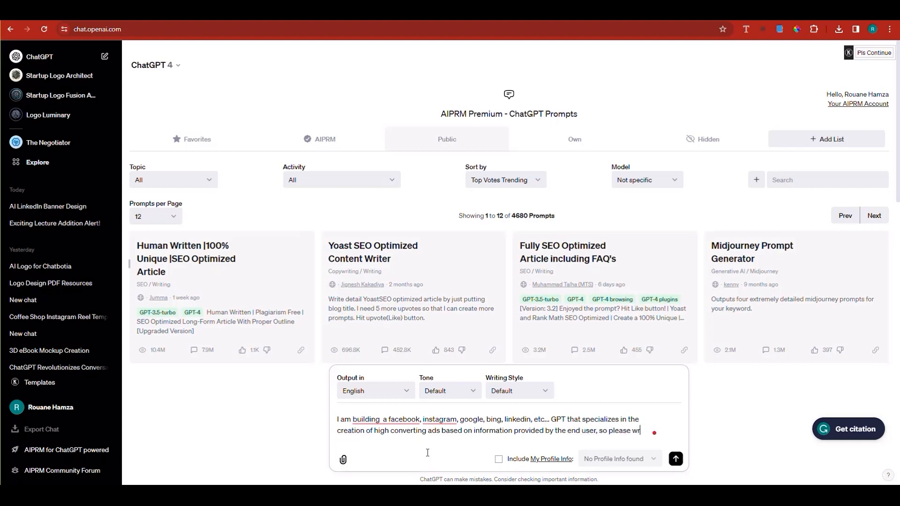
pyautogui.write('ite 5 prompt')
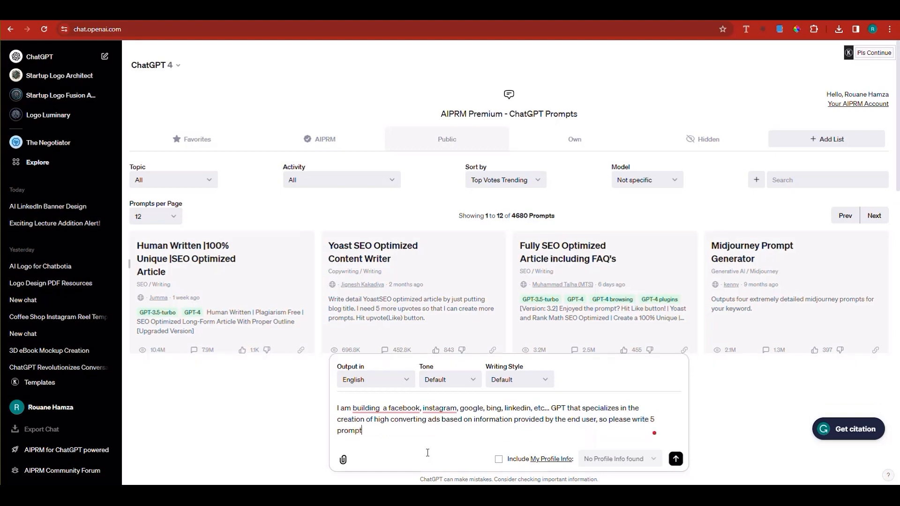
pyautogui.write('s that I could use to create such a gpt')
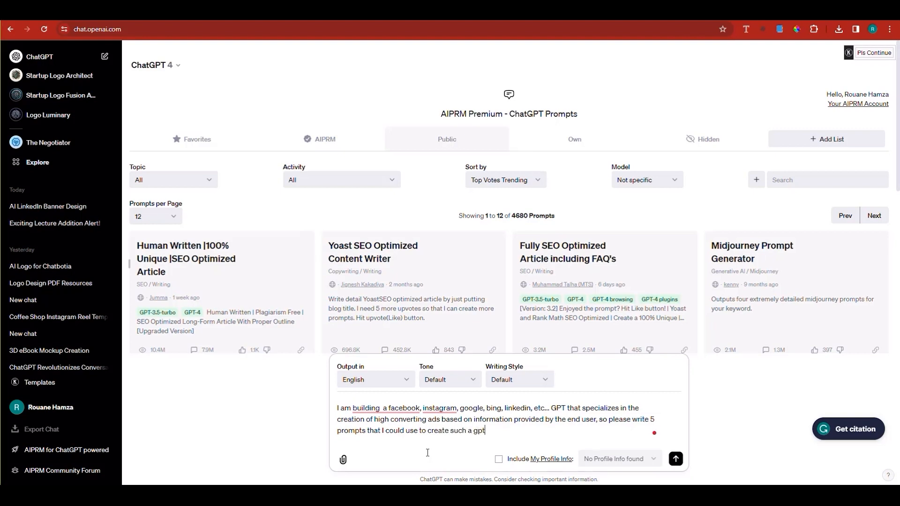
# Finish the prompt with "in an efficient way, ensuring the gpt is powerful and great." and submit it.
pyautogui.write(' in')
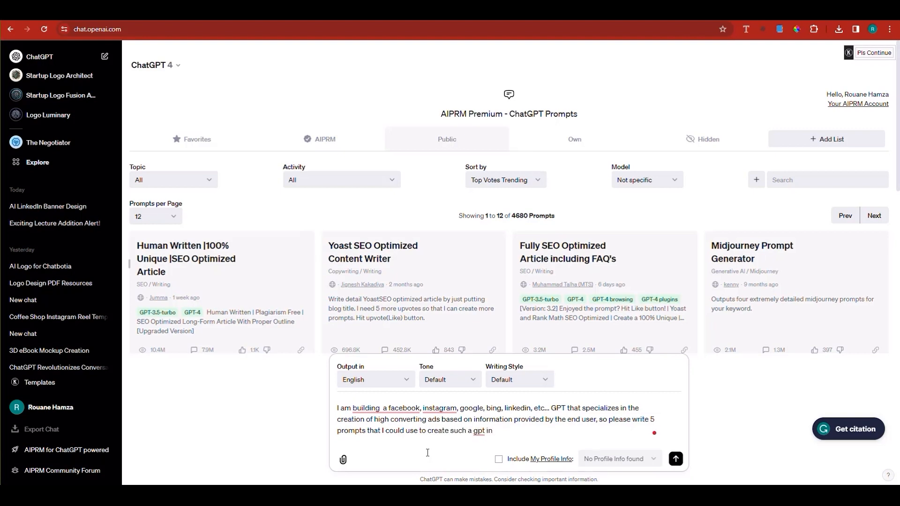
pyautogui.write(' an')
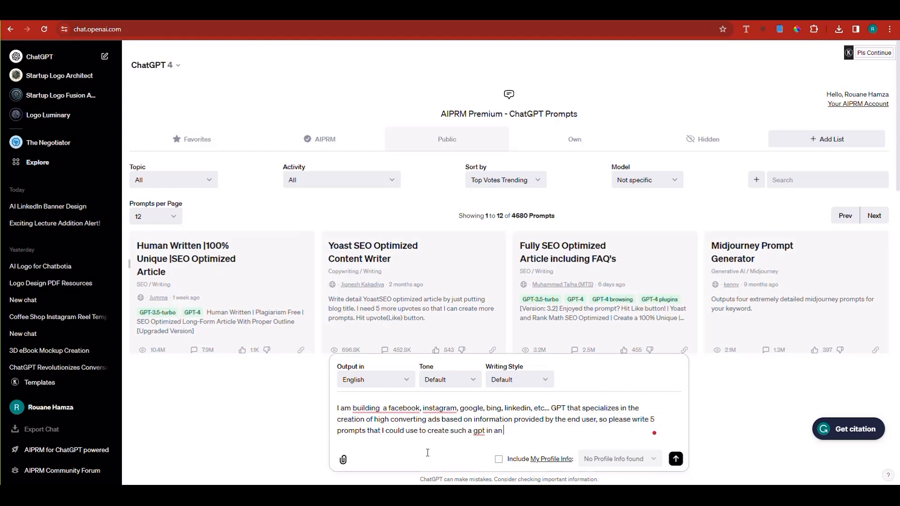
pyautogui.write(' effici')
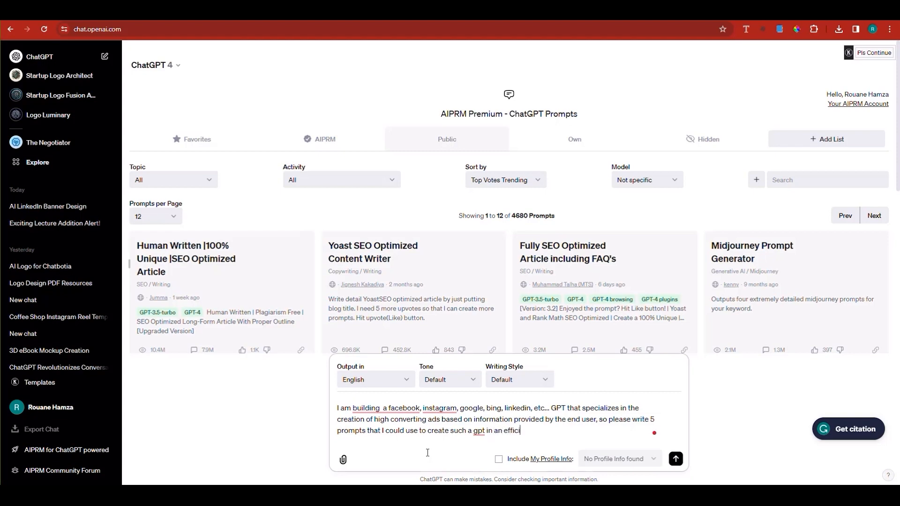
pyautogui.write('ent way, ensuri')
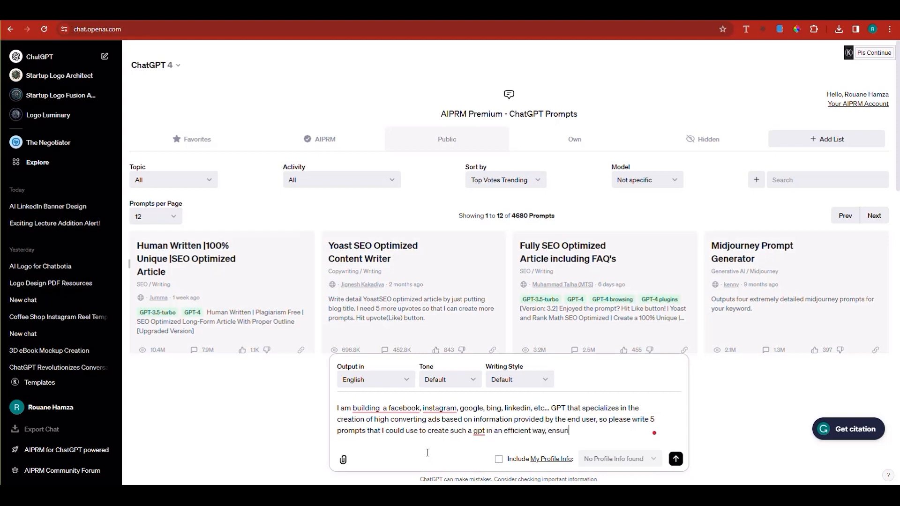
pyautogui.write('ng the gpt is ')
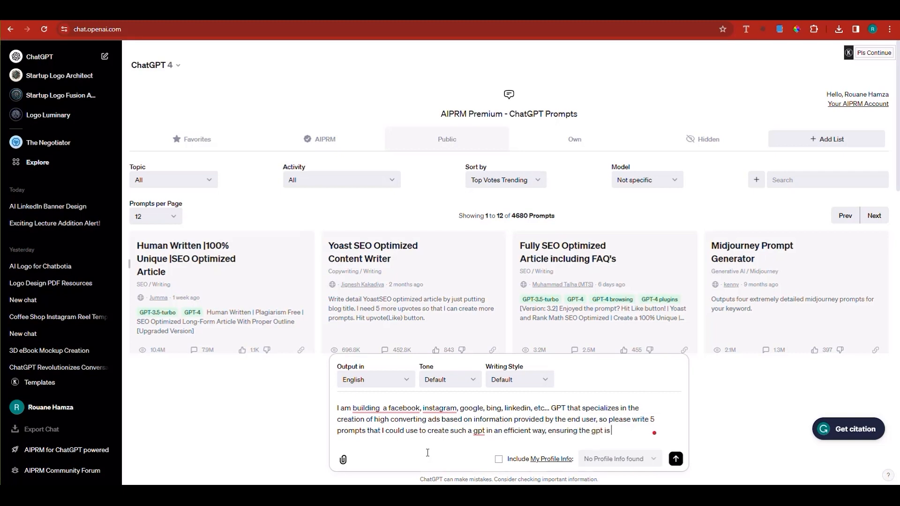
pyautogui.write('powerful and')
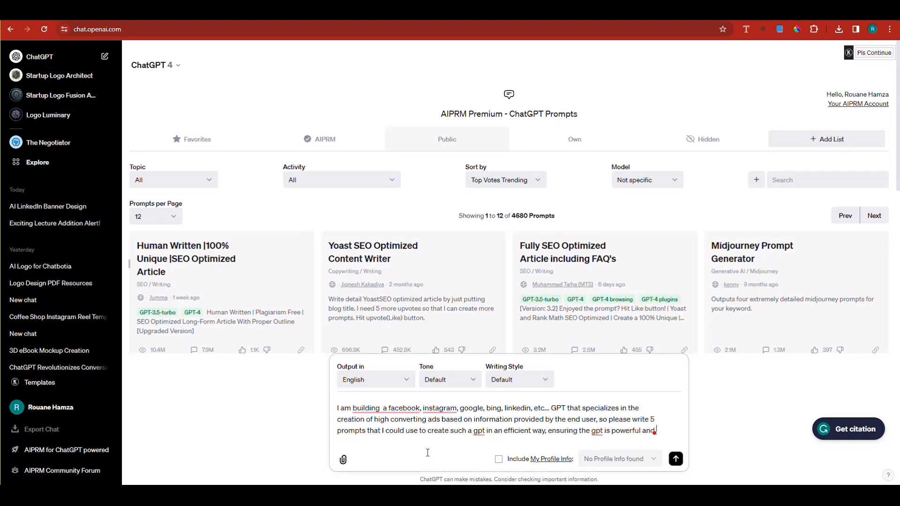
pyautogui.write(' ghrea')
pyautogui.press('BackSpace')
pyautogui.press('BackSpace')
pyautogui.press('BackSpace')
pyautogui.press('BackSpace')
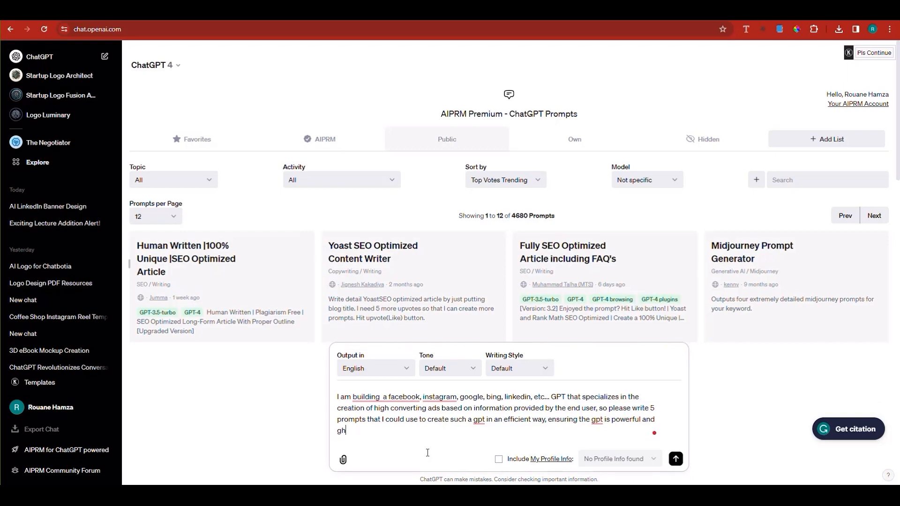
pyautogui.write('reat.')
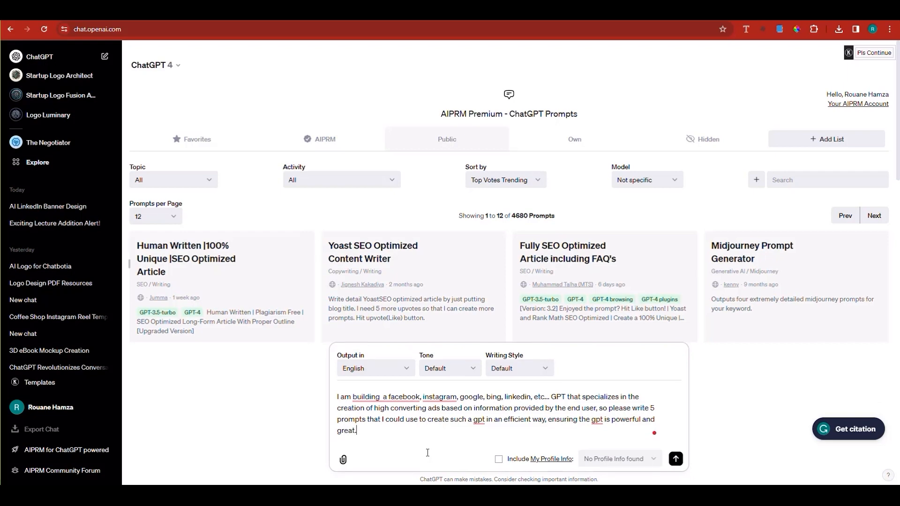
pyautogui.press('Return')
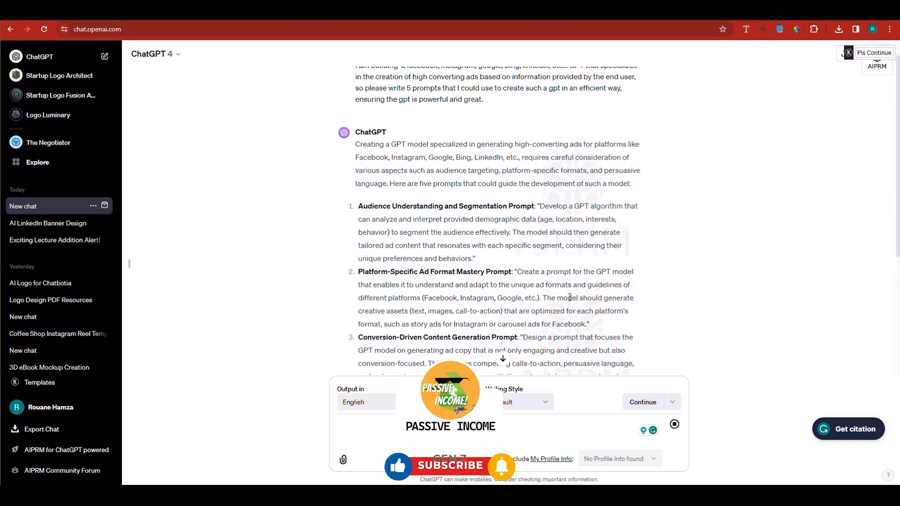
# Review the five generated prompts and copy the whole first one, the Audience Understanding and Segmentation Prompt.
pyautogui.scroll(-2, 640, 310)
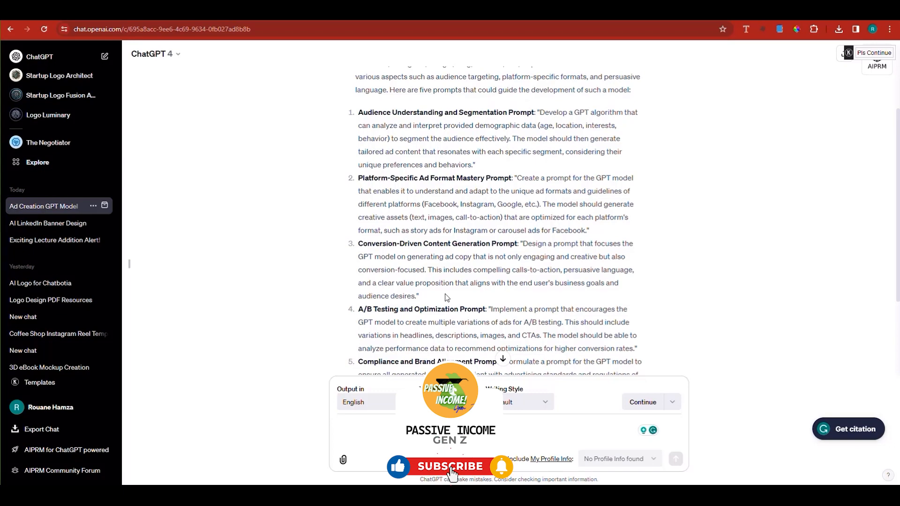
pyautogui.scroll(3, 445, 293)
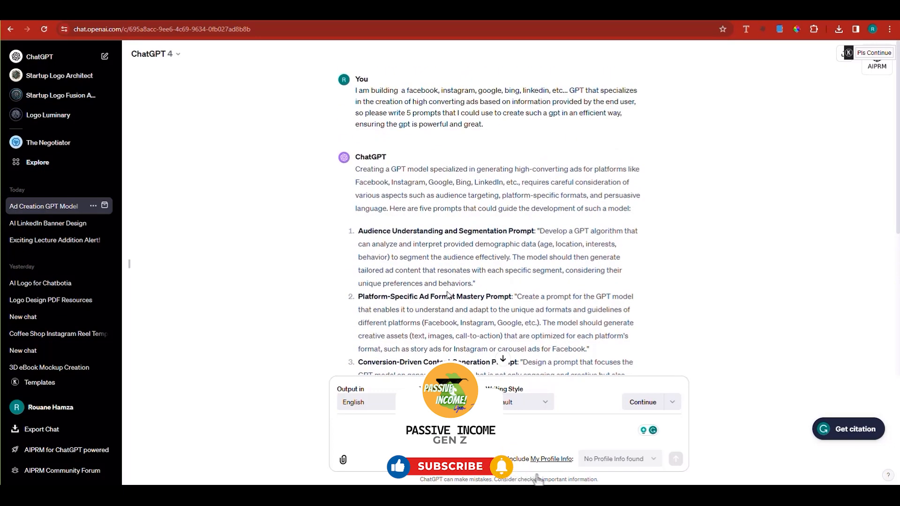
pyautogui.scroll(-5, 448, 294)
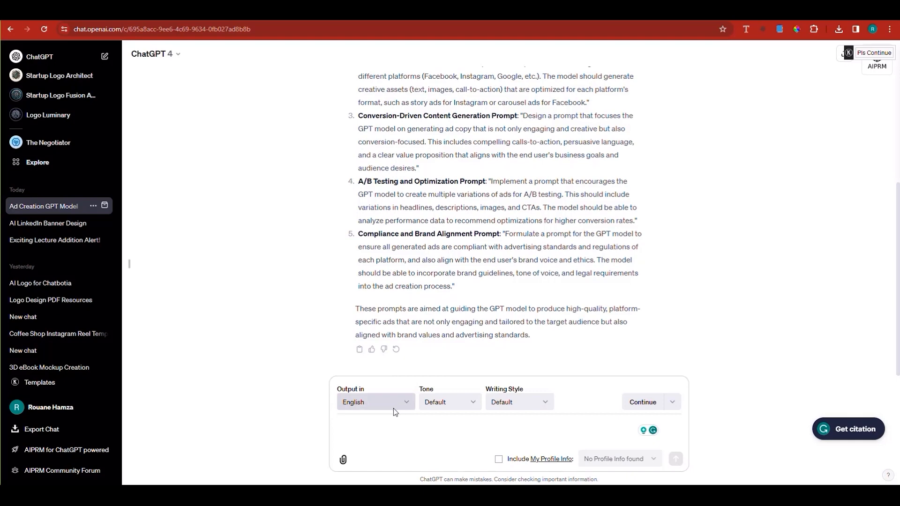
pyautogui.scroll(2, 516, 270)
pyautogui.scroll(2, 515, 270)
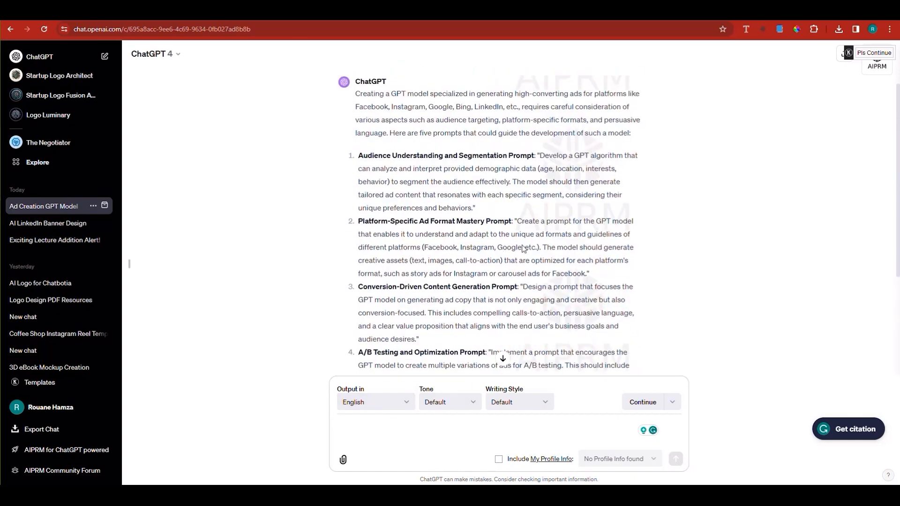
pyautogui.moveTo(542, 169); pyautogui.dragTo(557, 184)
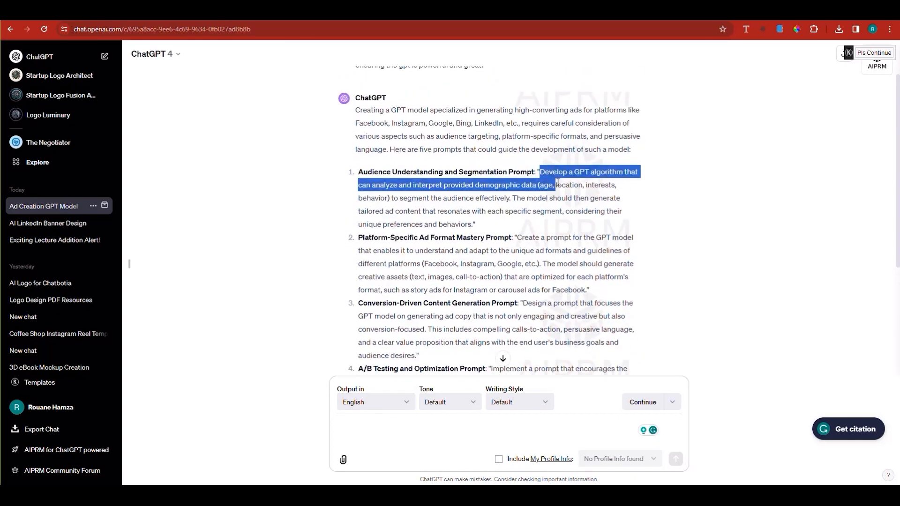
pyautogui.tripleClick(557, 184)
pyautogui.rightClick(505, 187)
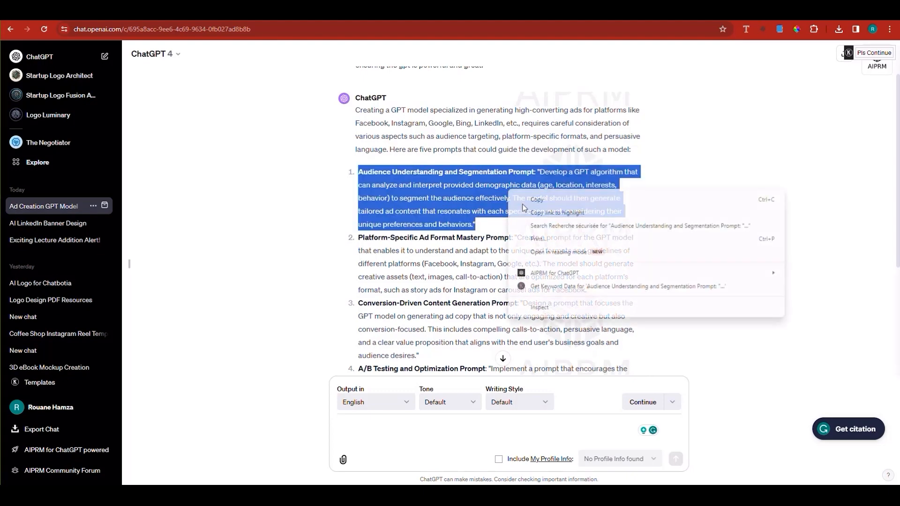
pyautogui.click(521, 195)
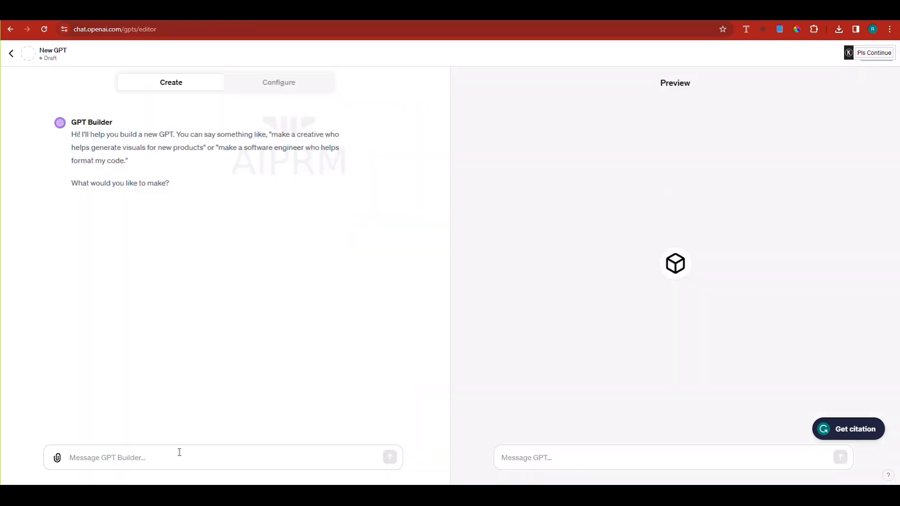
# Send the copied Audience Understanding and Segmentation Prompt to GPT Builder in the New GPT editor tab.
pyautogui.click(117, 457)
pyautogui.hotkey('ctrl', 'v')
pyautogui.hotkey('ctrl', 'z')
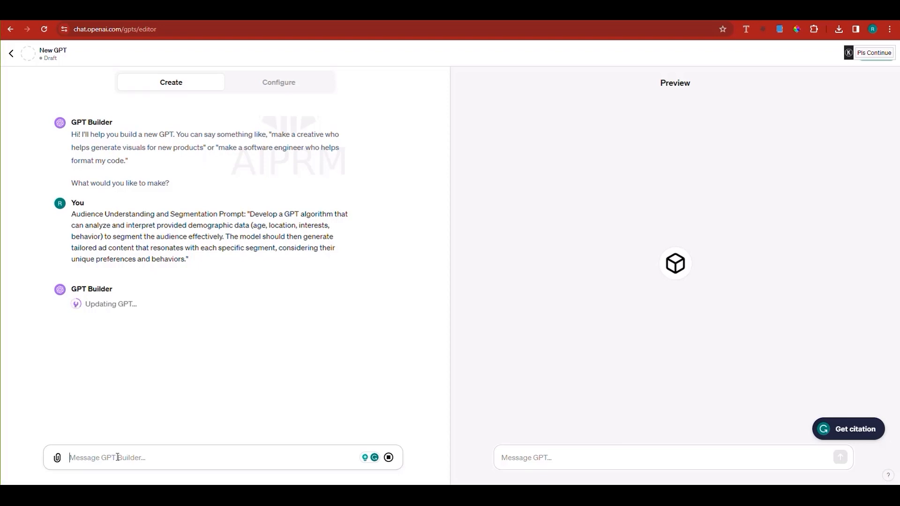
# Reply to GPT Builder's naming suggestion with "name it Ad Wolf".
pyautogui.write('na')
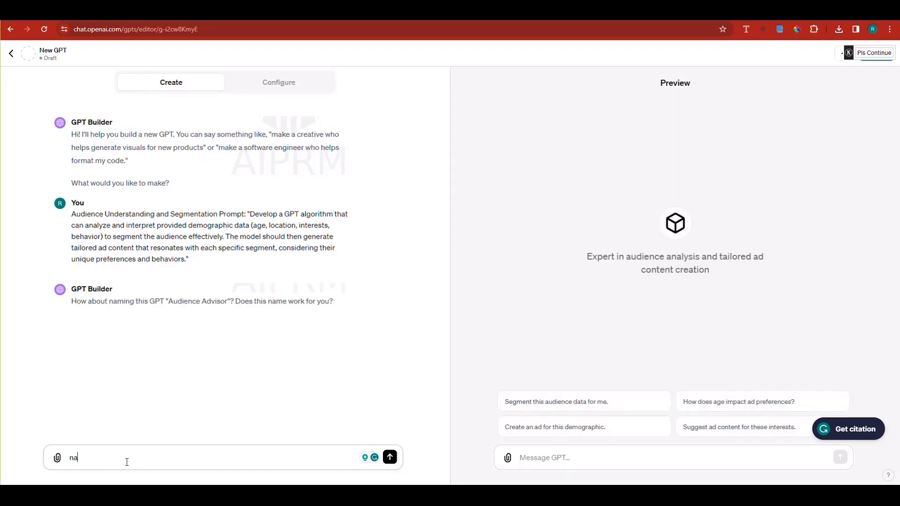
pyautogui.write('me it ad')
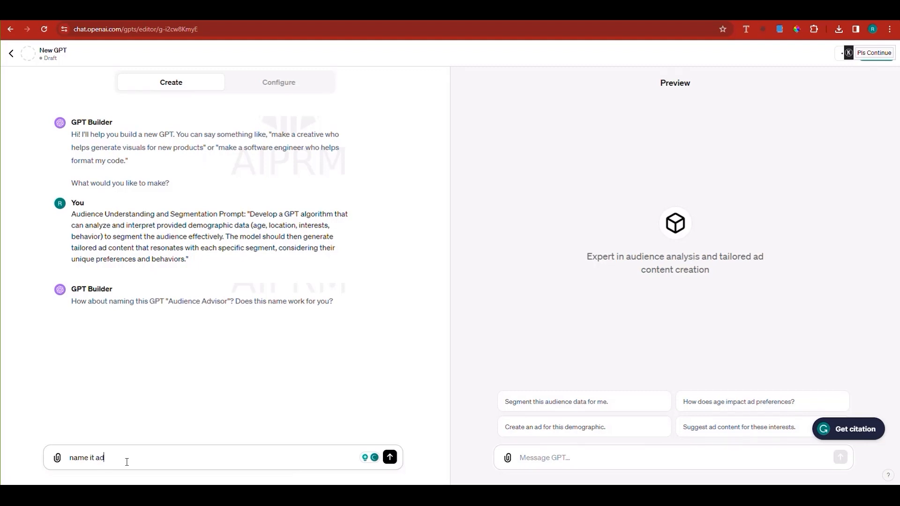
pyautogui.press('BackSpace')
pyautogui.write('Ad')
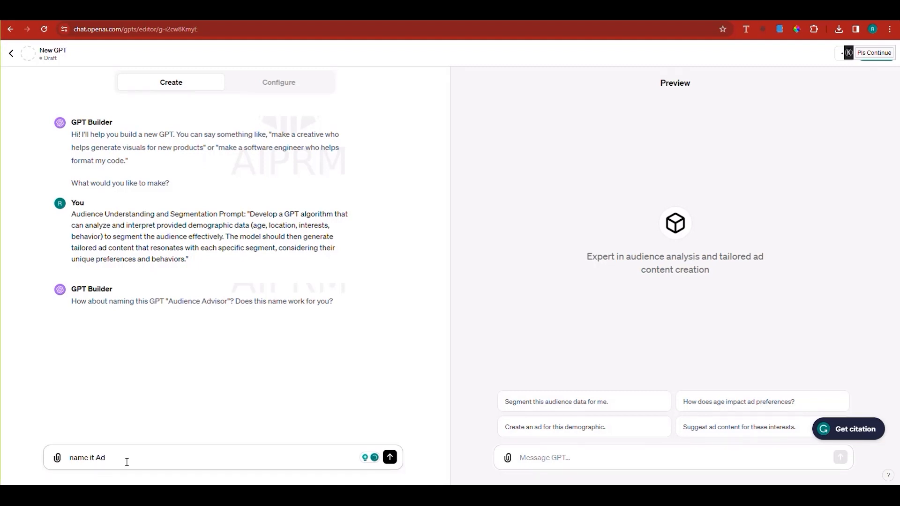
pyautogui.write(' Wolf')
pyautogui.press('Return')
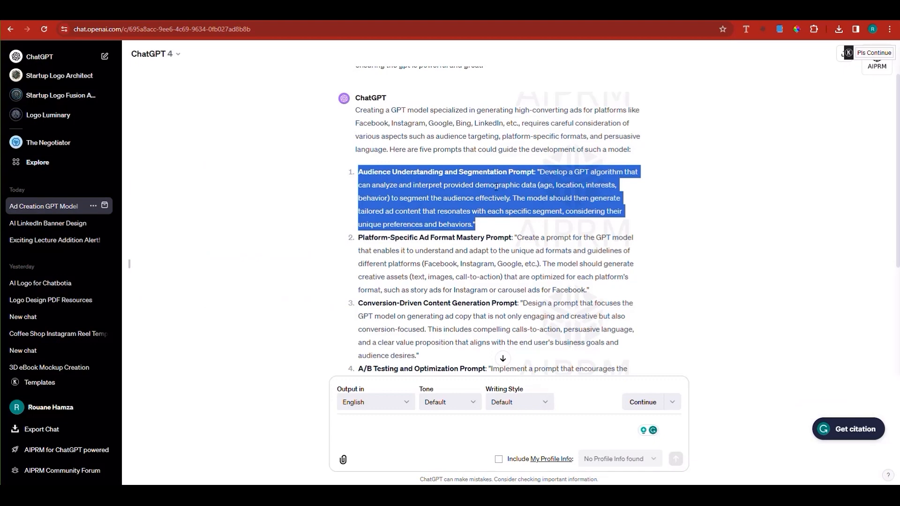
pyautogui.rightClick(506, 195)
pyautogui.click(516, 199)
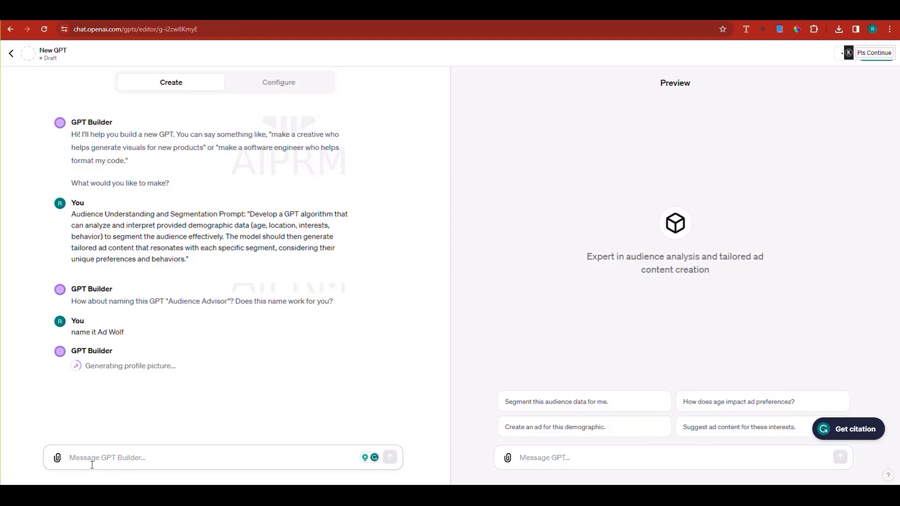
pyautogui.hotkey('ctrl', 'v')
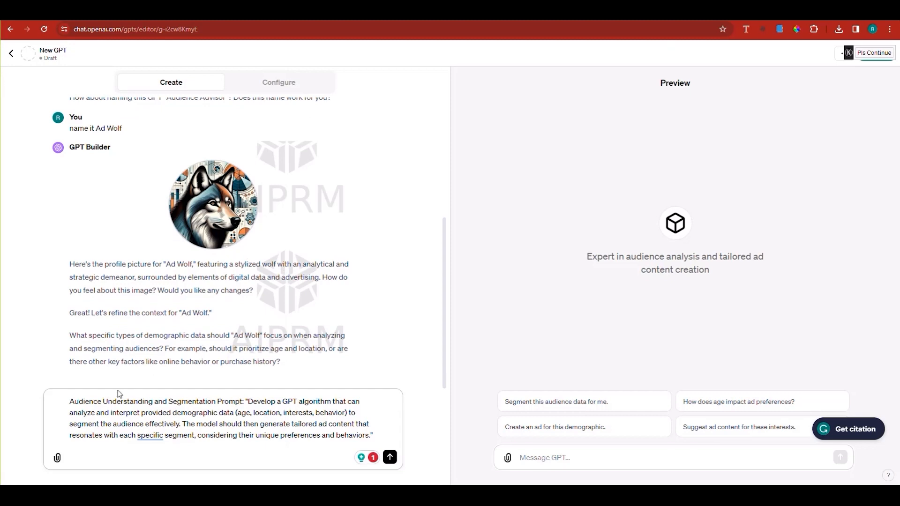
# Replace the drafted GPT Builder message with "make sure that you at least make it look like a wolf marketer." and send it.
pyautogui.tripleClick(107, 401)
pyautogui.write('m')
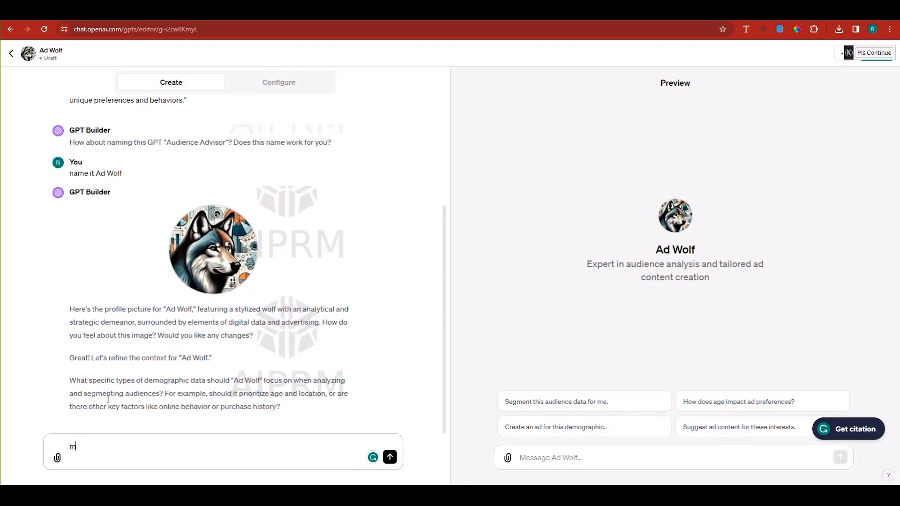
pyautogui.write('ake sure that yo')
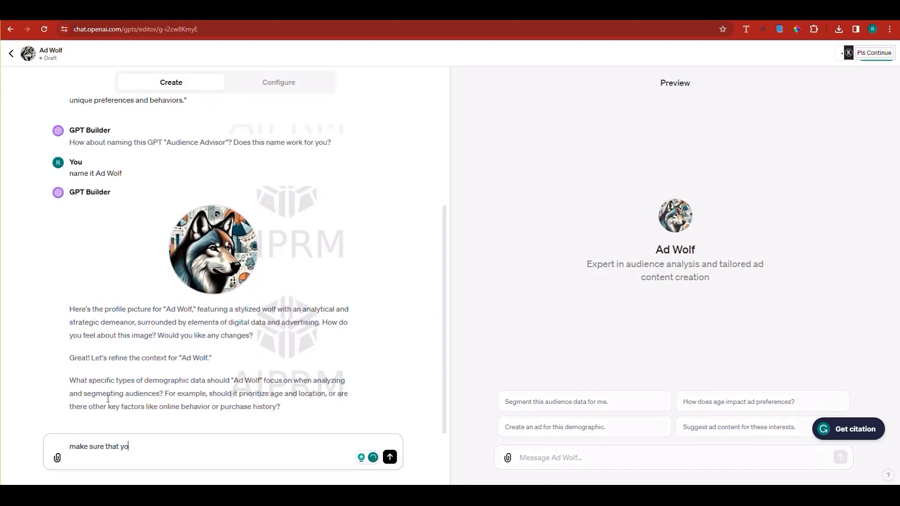
pyautogui.write('u at least')
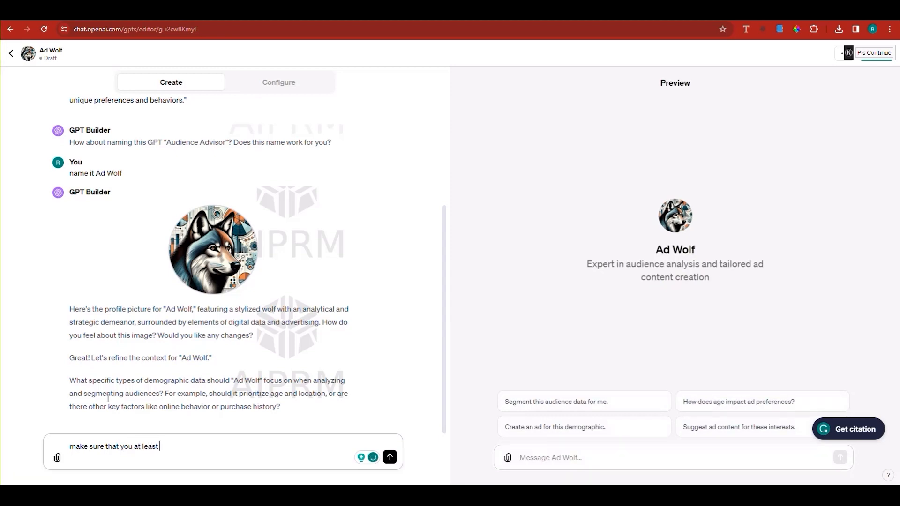
pyautogui.write(' make it look')
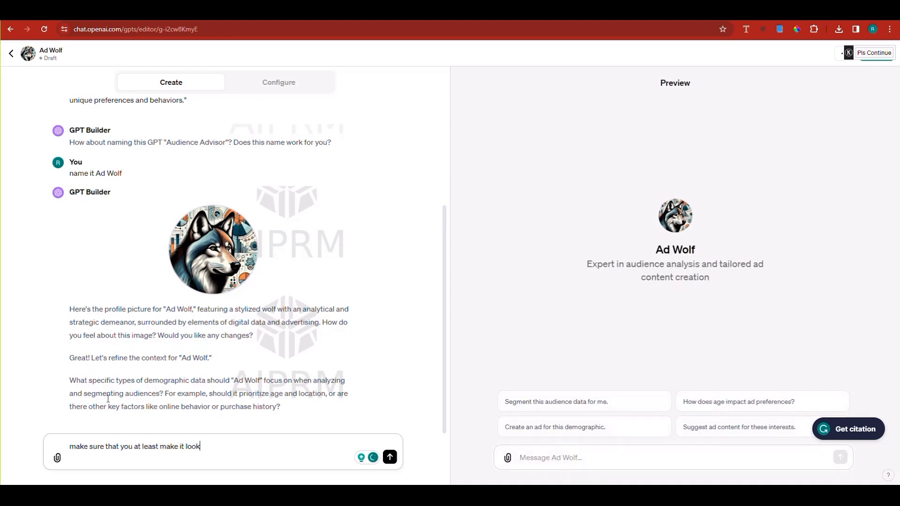
pyautogui.write(' like a wold ma')
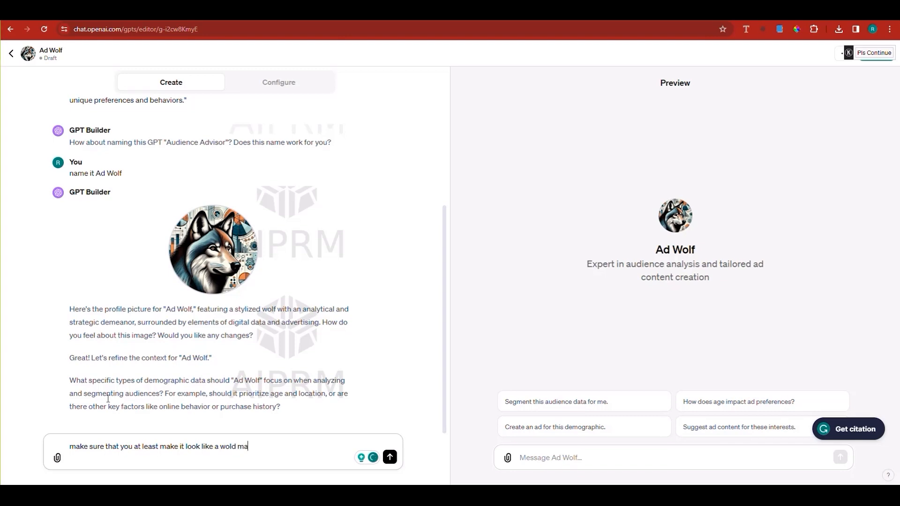
pyautogui.press('BackSpace')
pyautogui.write('marketer.')
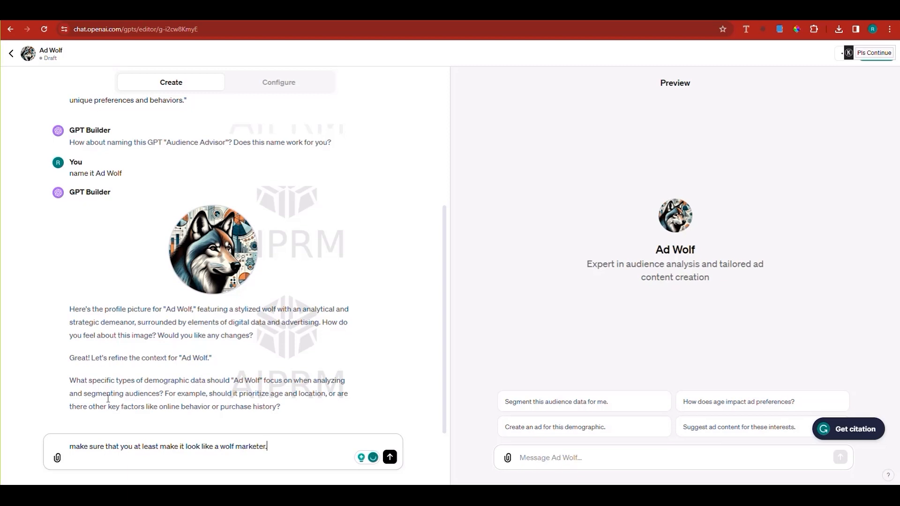
pyautogui.press('Return')
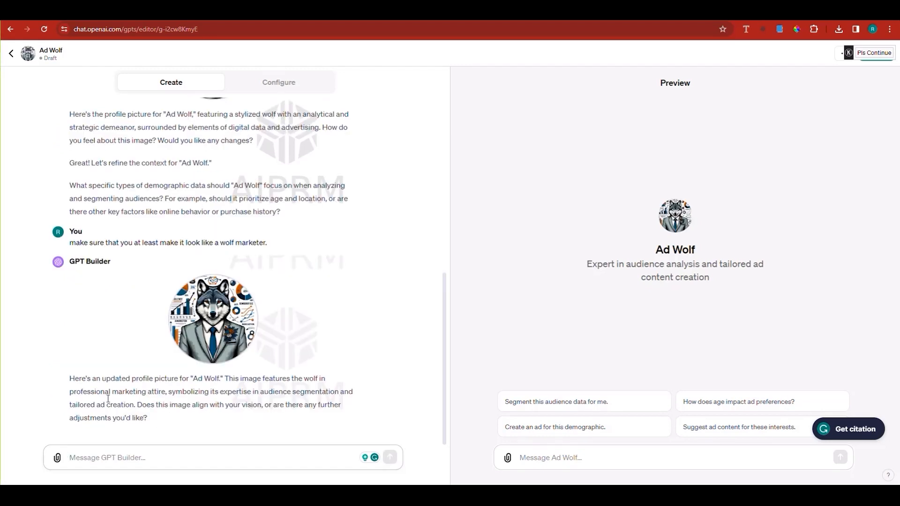
# Reply to GPT Builder with "this is good now :" followed by the copied Audience Understanding and Segmentation Prompt.
pyautogui.write('this is good')
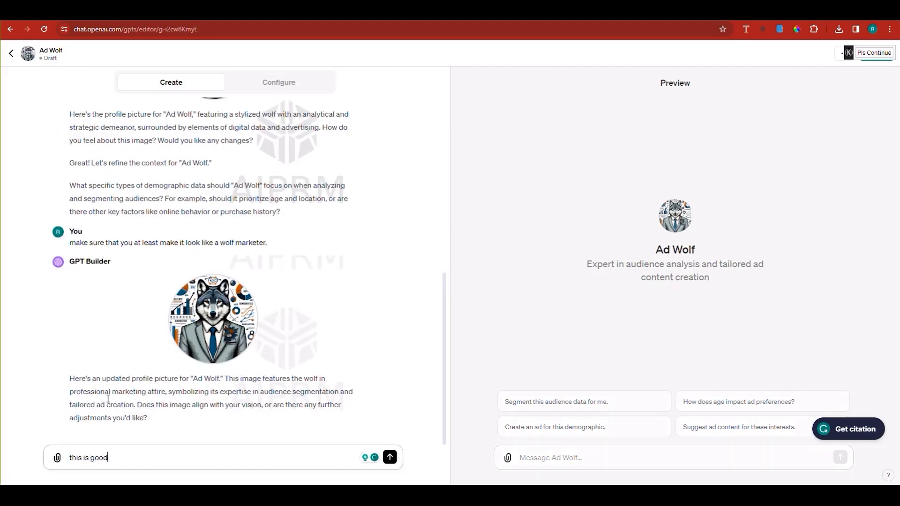
pyautogui.write(' now :')
pyautogui.hotkey('ctrl', 'v')
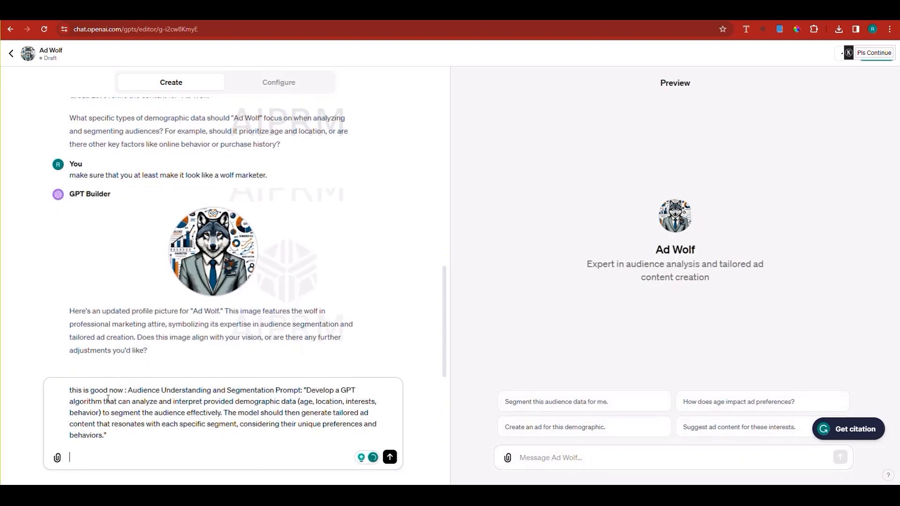
pyautogui.press('Return')
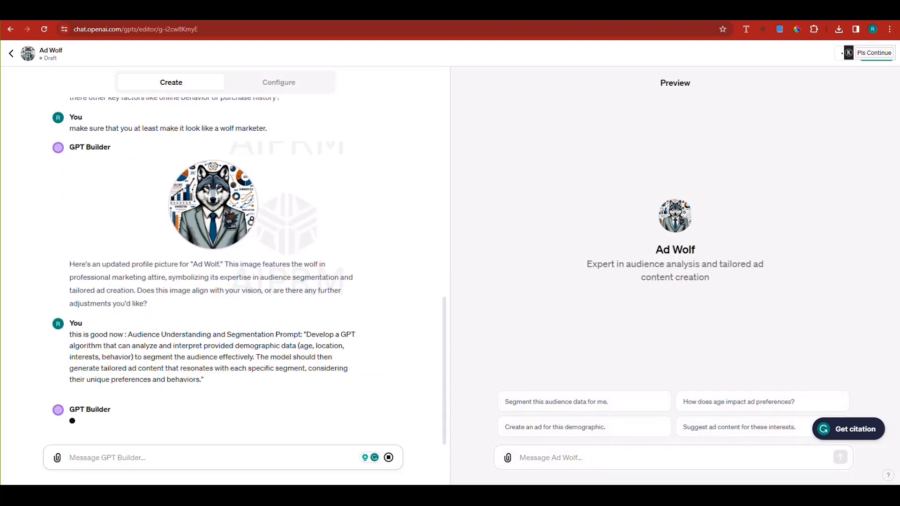
# Copy the full second prompt, Platform-Specific Ad Format Mastery Prompt, from the ChatGPT conversation tab.
pyautogui.hotkey('ctrl', 'Tab')
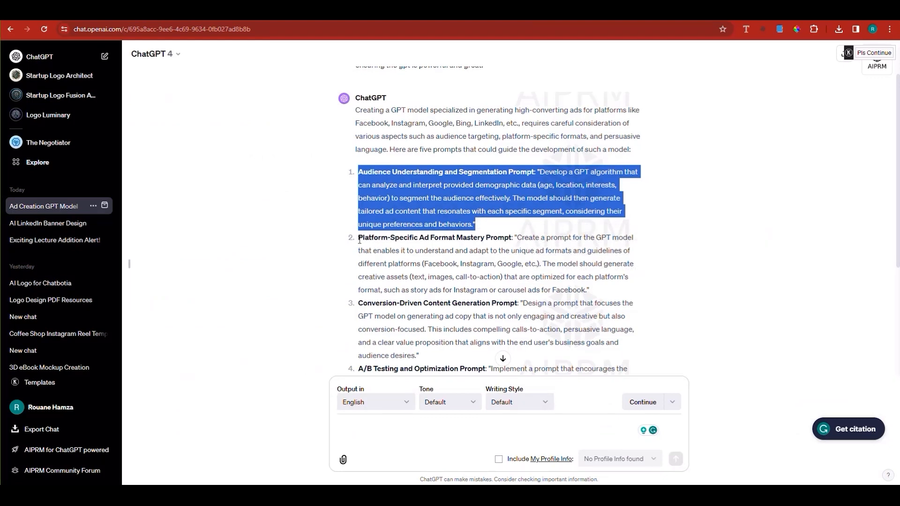
pyautogui.moveTo(360, 237); pyautogui.dragTo(596, 294)
pyautogui.hotkey('ctrl', 'c')
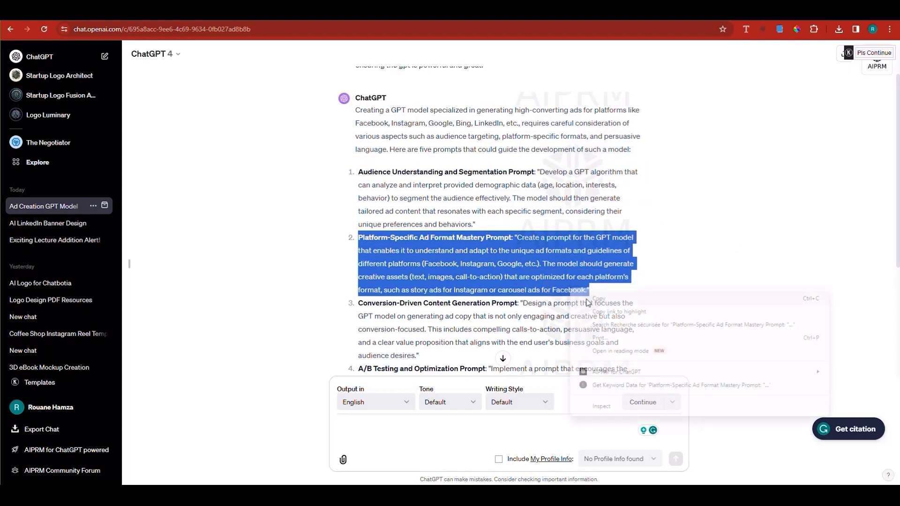
pyautogui.click(540, 281)
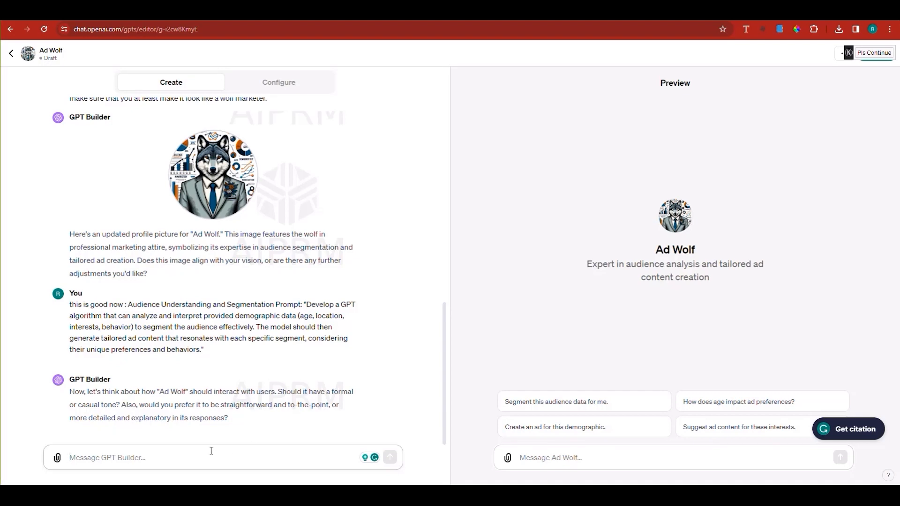
# Answer GPT Builder with "it should have a casual tone, and it should be more detailed.", and send it the copied Platform-Specific Ad Format Mastery Prompt.
pyautogui.write('it should ')
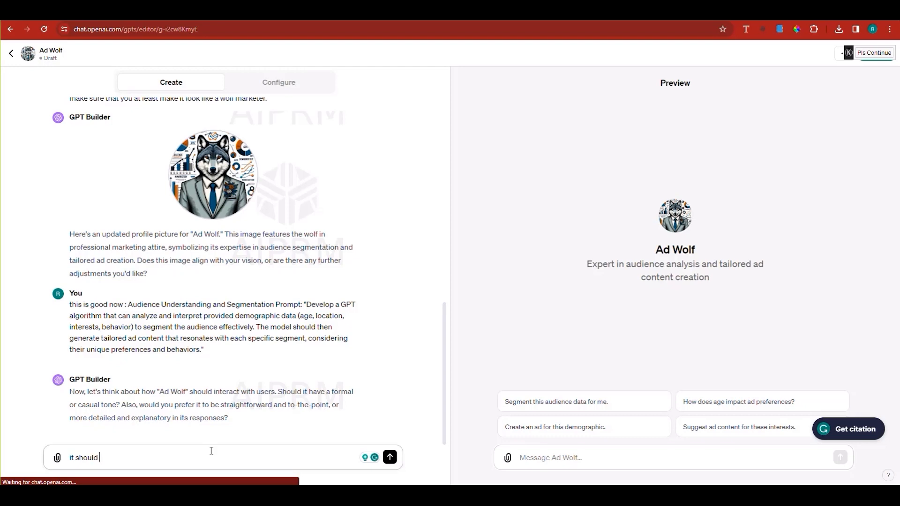
pyautogui.write('have a c')
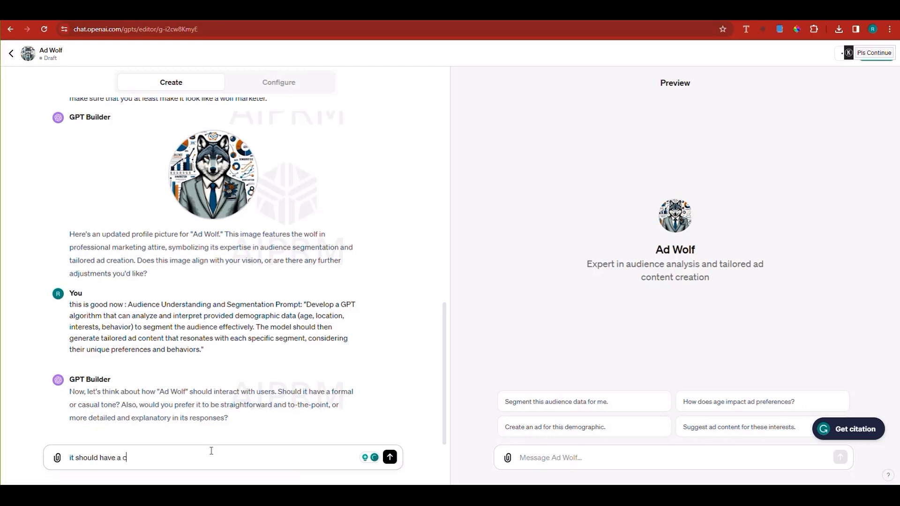
pyautogui.write('asual tone, a')
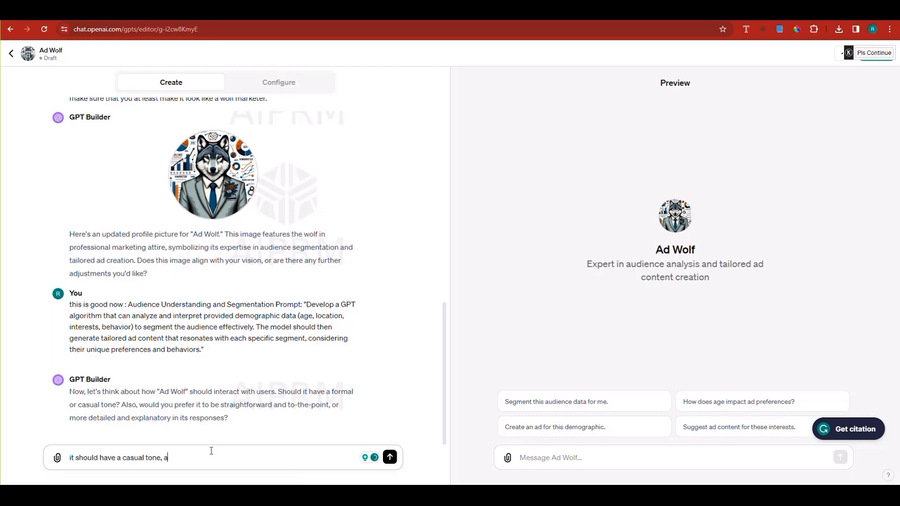
pyautogui.write('nd it should be more detailed.')
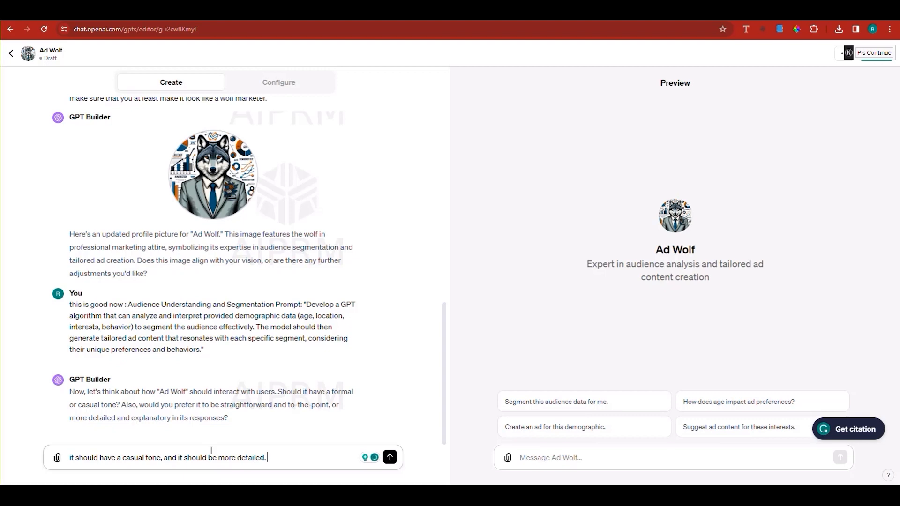
pyautogui.press('Return')
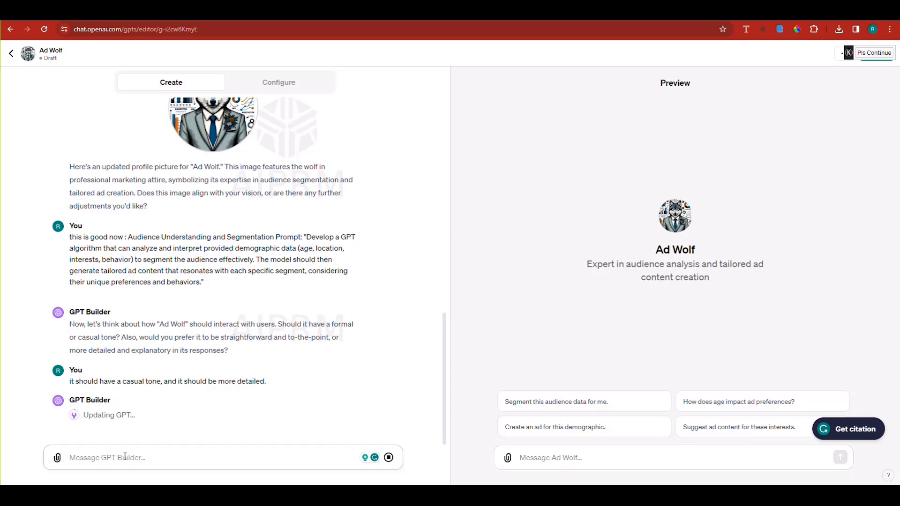
pyautogui.hotkey('ctrl', 'v')
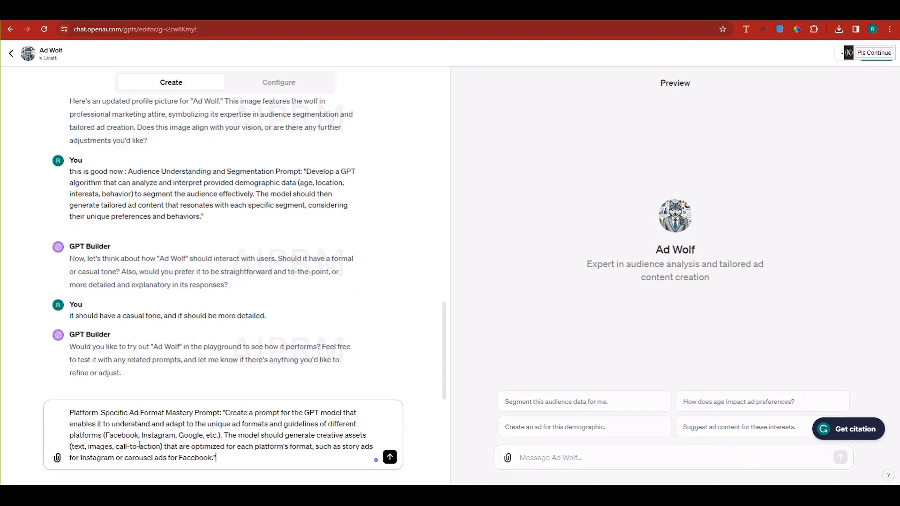
pyautogui.press('Return')
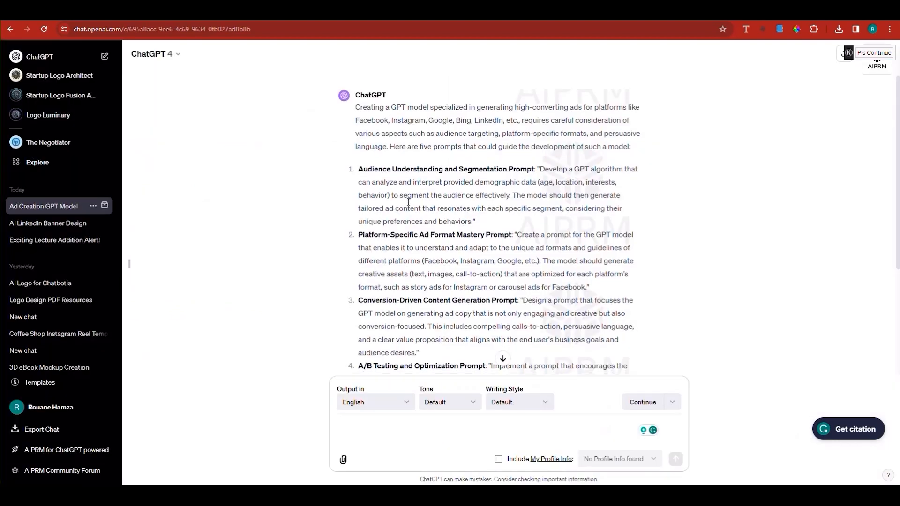
# Copy the whole third prompt, Conversion-Driven Content Generation Prompt, from the ChatGPT answer.
pyautogui.scroll(-2, 350, 249)
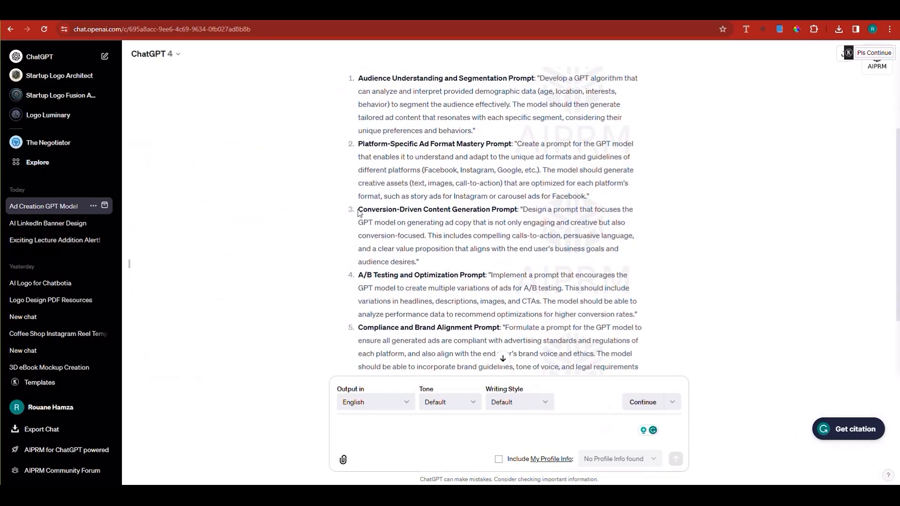
pyautogui.moveTo(359, 209); pyautogui.dragTo(405, 222)
pyautogui.moveTo(422, 235); pyautogui.dragTo(437, 262)
pyautogui.hotkey('ctrl', 'c')
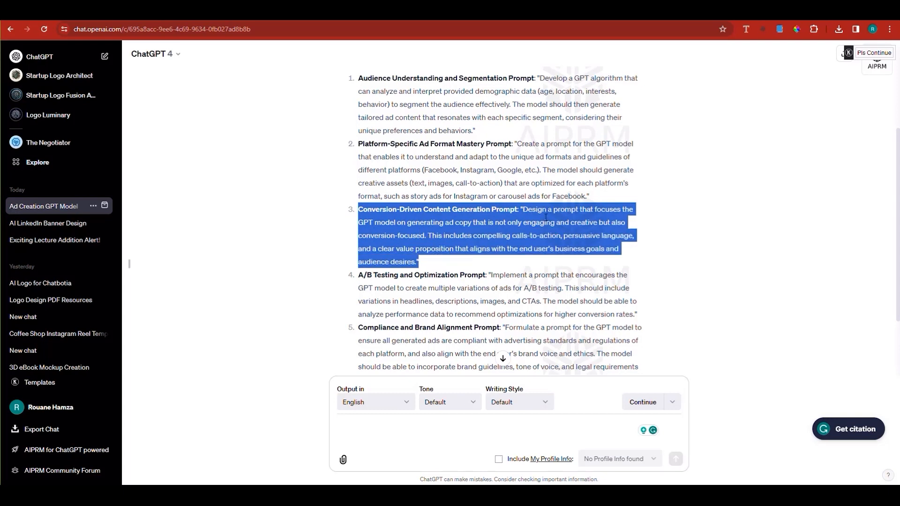
pyautogui.click(546, 217)
pyautogui.moveTo(524, 209); pyautogui.dragTo(417, 264)
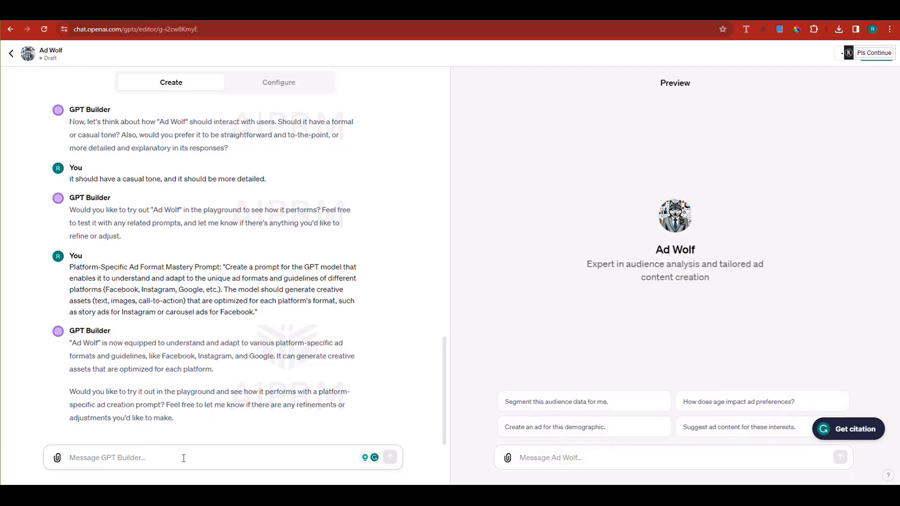
# Send the copied Conversion-Driven Content Generation Prompt to GPT Builder without its trailing line break.
pyautogui.hotkey('ctrl', 'v')
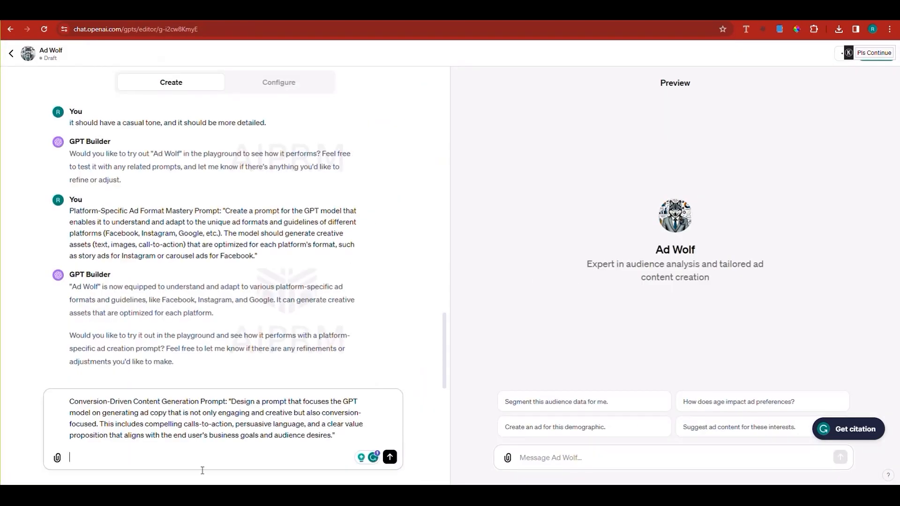
pyautogui.press('BackSpace')
pyautogui.press('Return')
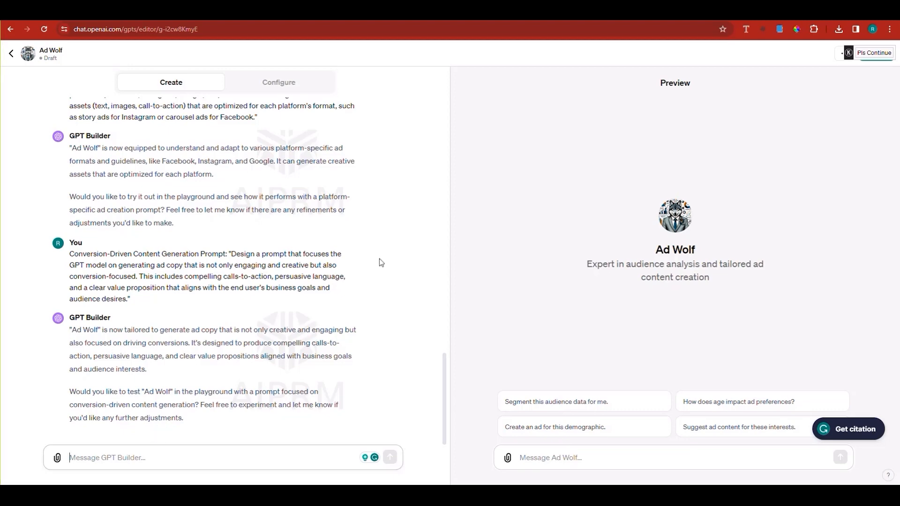
# Copy the fourth prompt, A/B Testing and Optimization Prompt, from the ChatGPT conversation tab.
pyautogui.hotkey('ctrl', 'Tab')
pyautogui.tripleClick(442, 263)
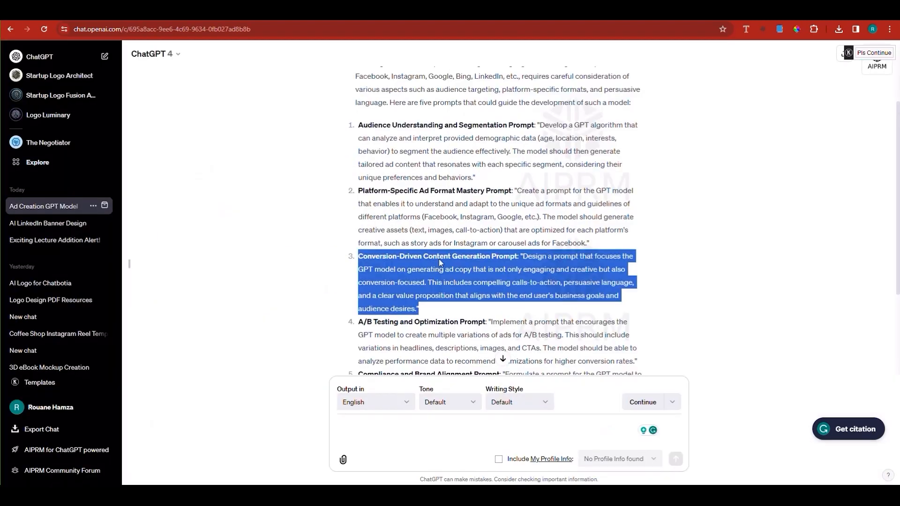
pyautogui.tripleClick(432, 329)
pyautogui.rightClick(432, 330)
pyautogui.click(449, 336)
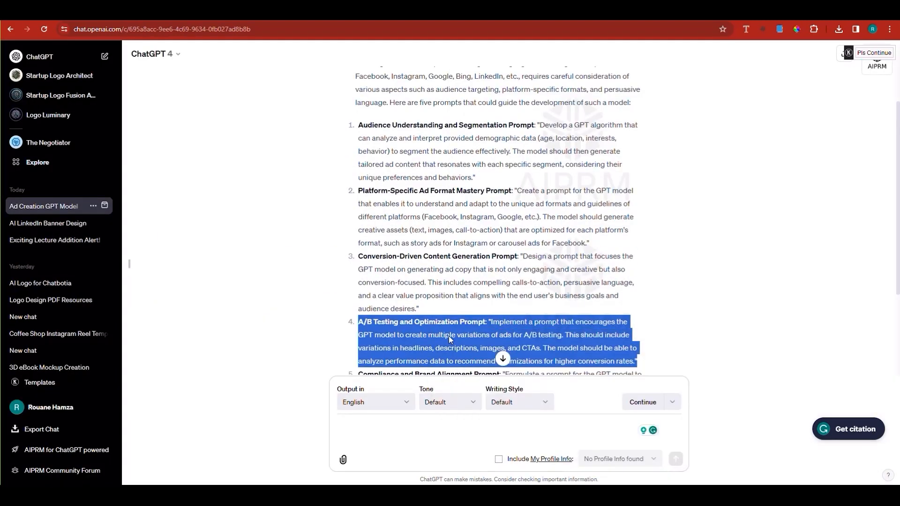
# Try to send the copied A/B Testing and Optimization Prompt to GPT Builder in the Ad Wolf editor tab.
pyautogui.hotkey('ctrl', 'shift', 'Tab')
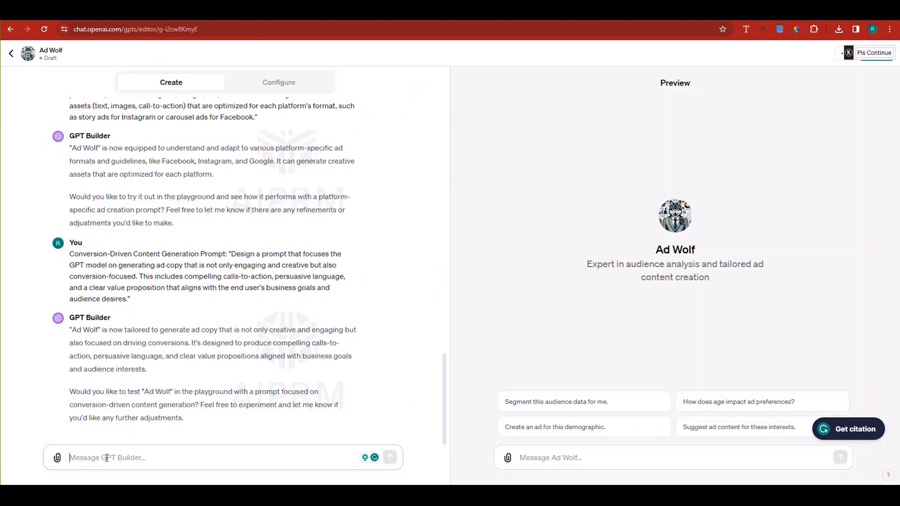
pyautogui.hotkey('ctrl', 'v')
pyautogui.press('Return')
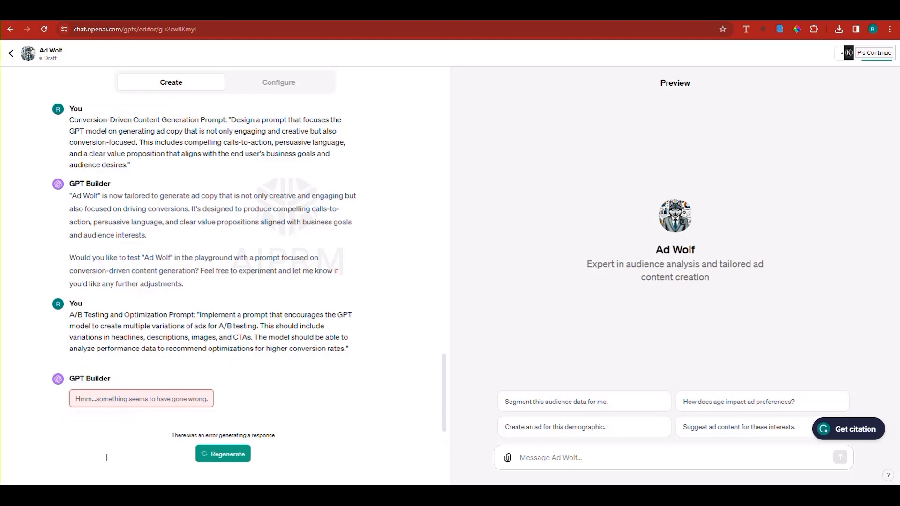
# Try to regenerate GPT Builder's response to the A/B Testing and Optimization Prompt.
pyautogui.click(230, 457)
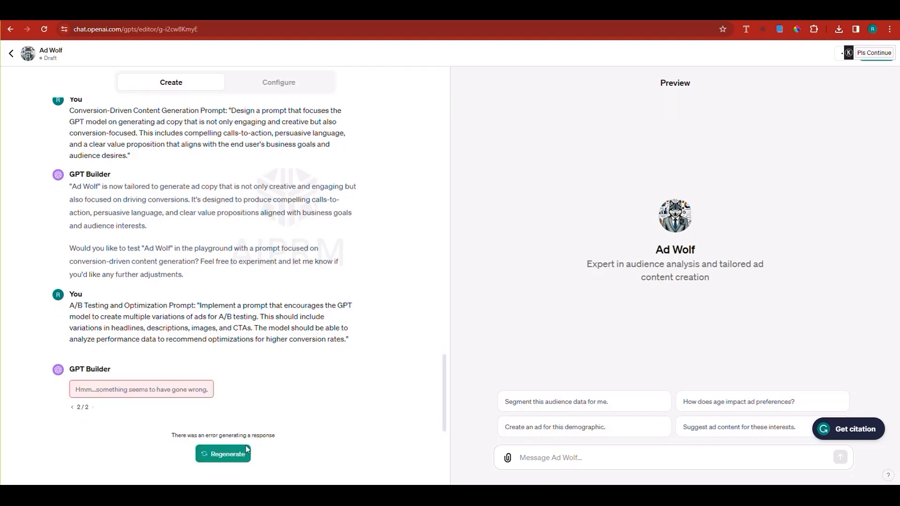
pyautogui.click(221, 459)
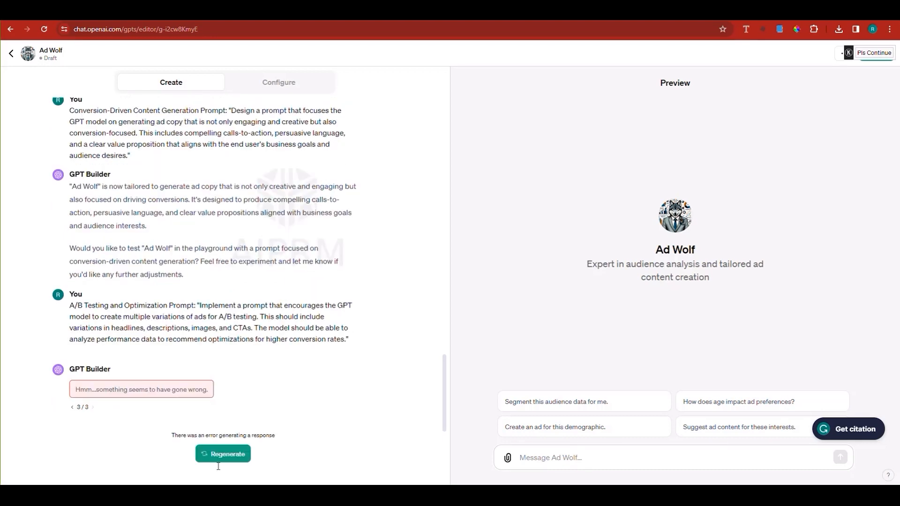
pyautogui.click(222, 462)
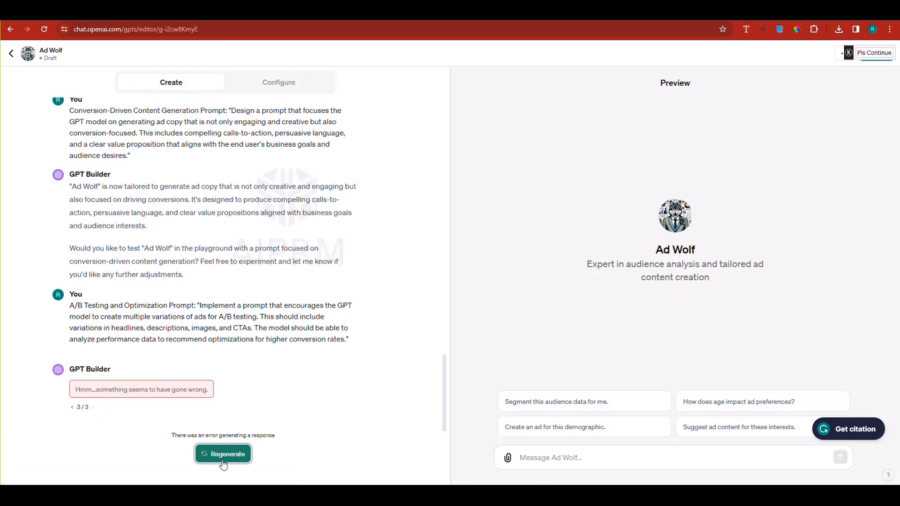
# Reload the Ad Wolf editor page and send the A/B Testing and Optimization Prompt to GPT Builder again.
pyautogui.press('F5')
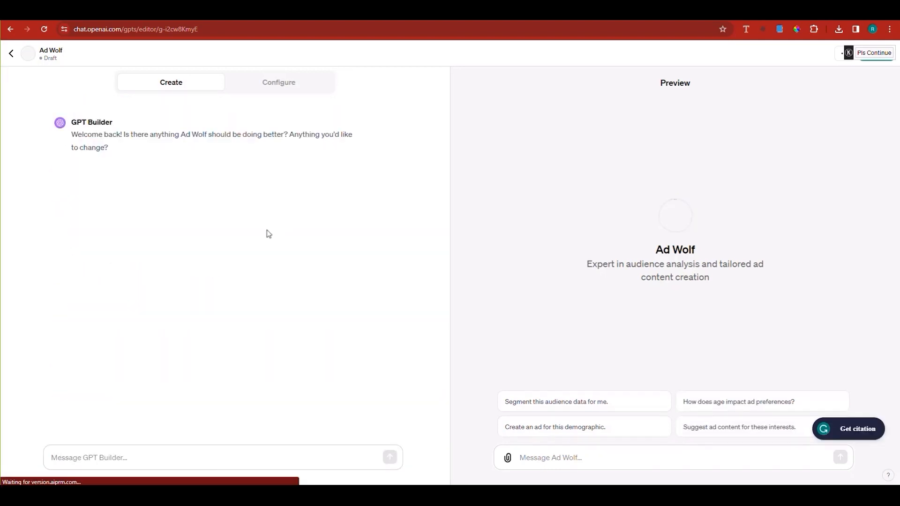
pyautogui.click(98, 459)
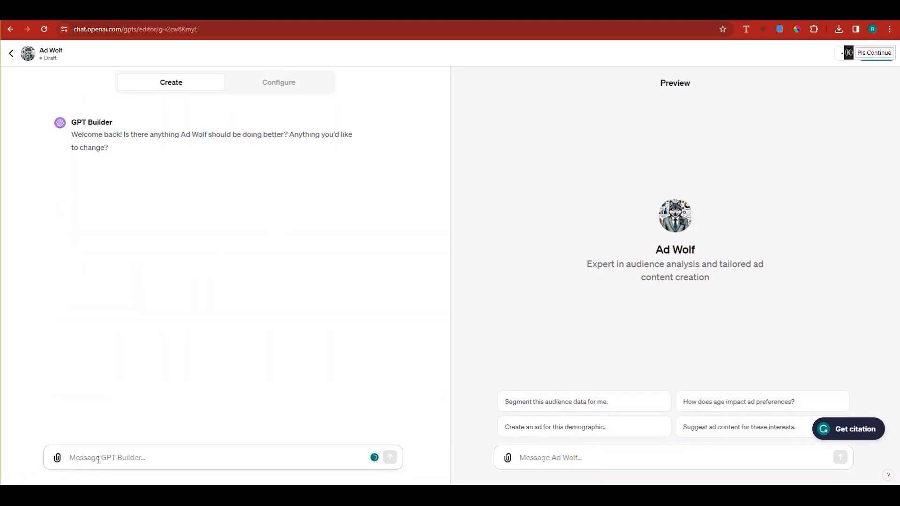
pyautogui.hotkey('ctrl', 'v')
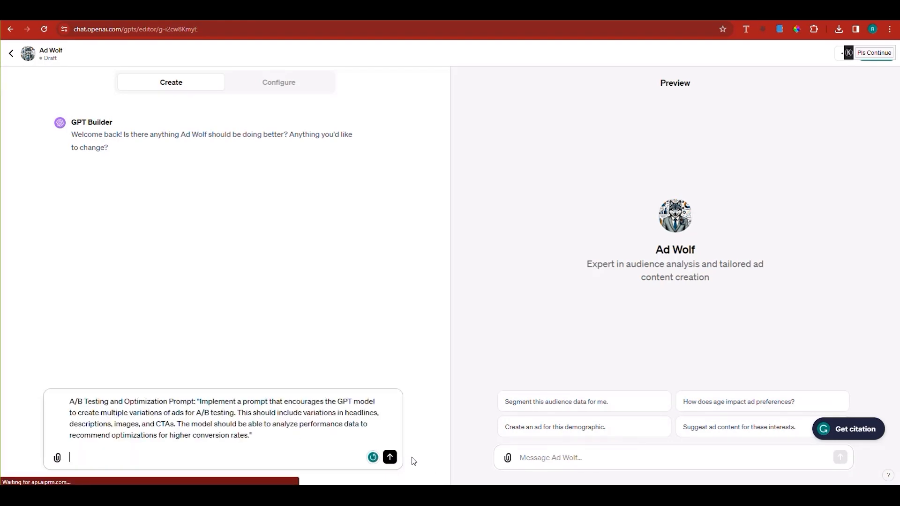
pyautogui.click(395, 461)
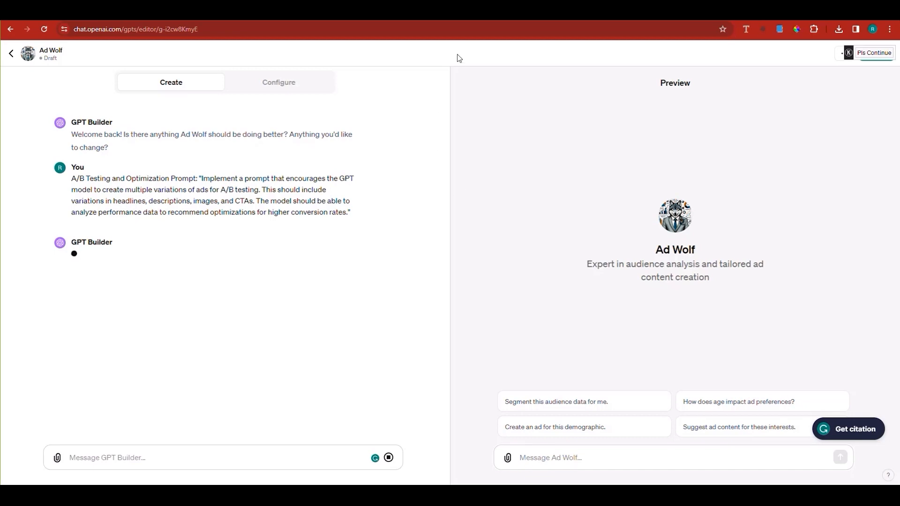
# Copy the fifth prompt, Compliance and Brand Alignment Prompt, from the ChatGPT conversation tab.
pyautogui.click(422, 10)
pyautogui.scroll(-3, 404, 264)
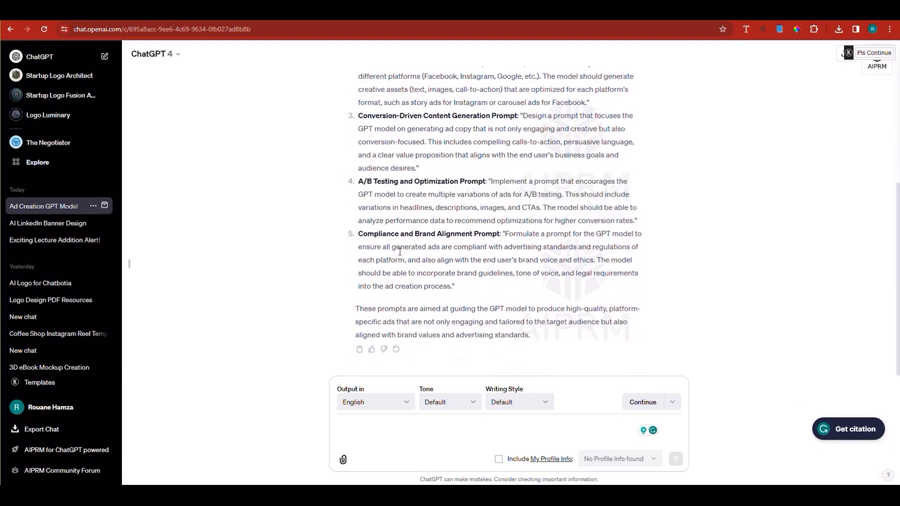
pyautogui.tripleClick(406, 266)
# Send the copied Compliance and Brand Alignment Prompt to GPT Builder in the Ad Wolf editor tab.
pyautogui.hotkey('ctrl', 'Tab')
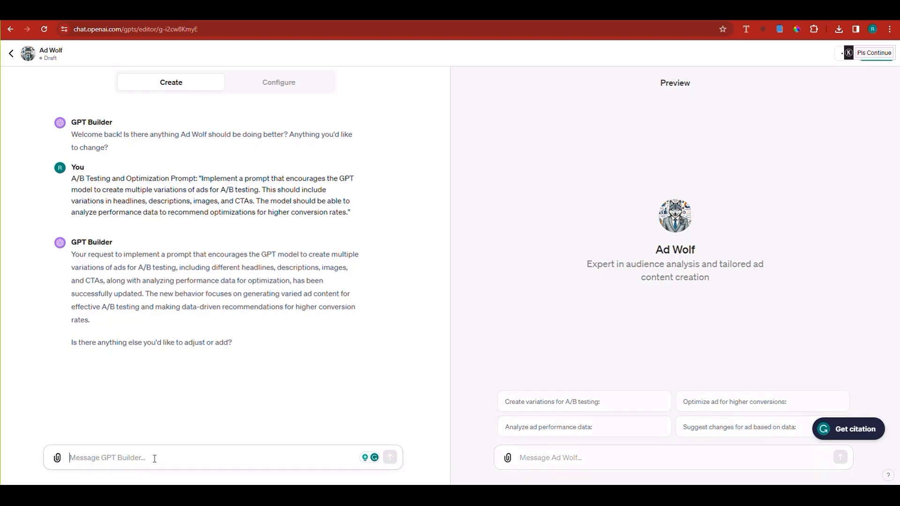
pyautogui.hotkey('ctrl', 'v')
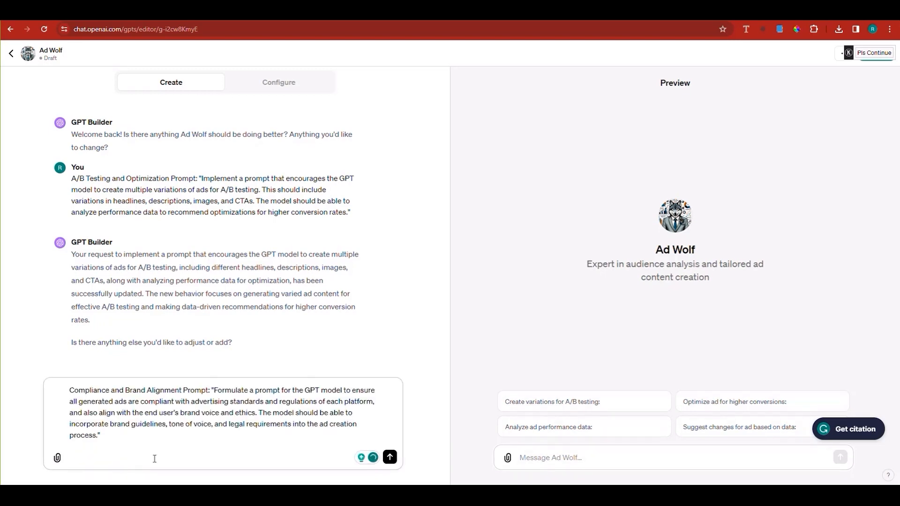
pyautogui.press('Return')
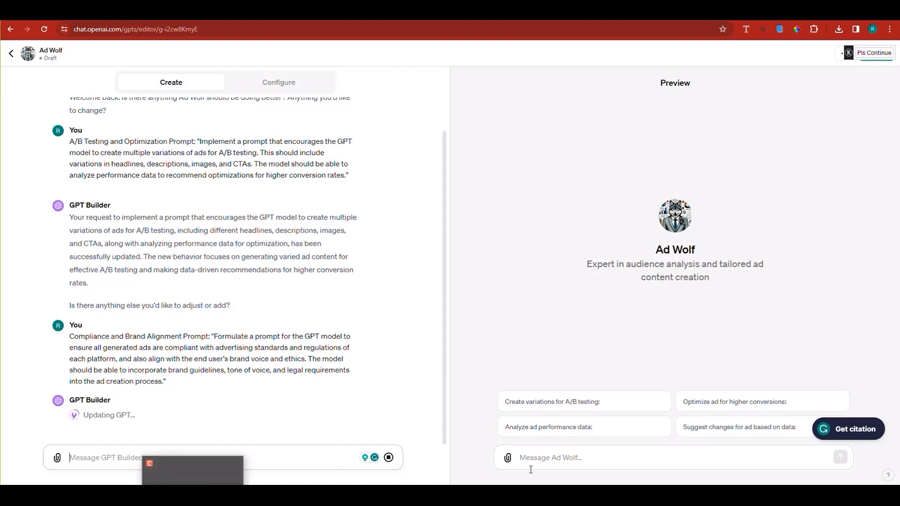
# Publish the Ad Wolf GPT to Everyone and confirm.
pyautogui.click(557, 458)
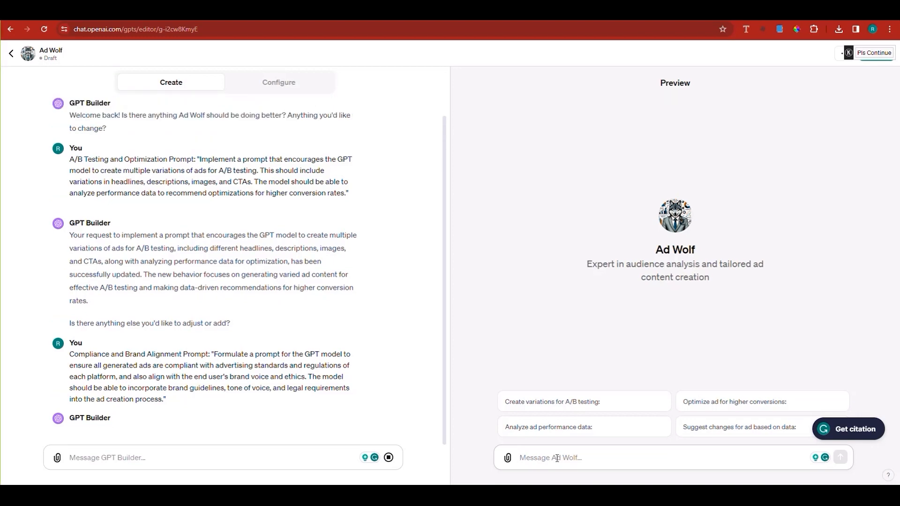
pyautogui.click(557, 459)
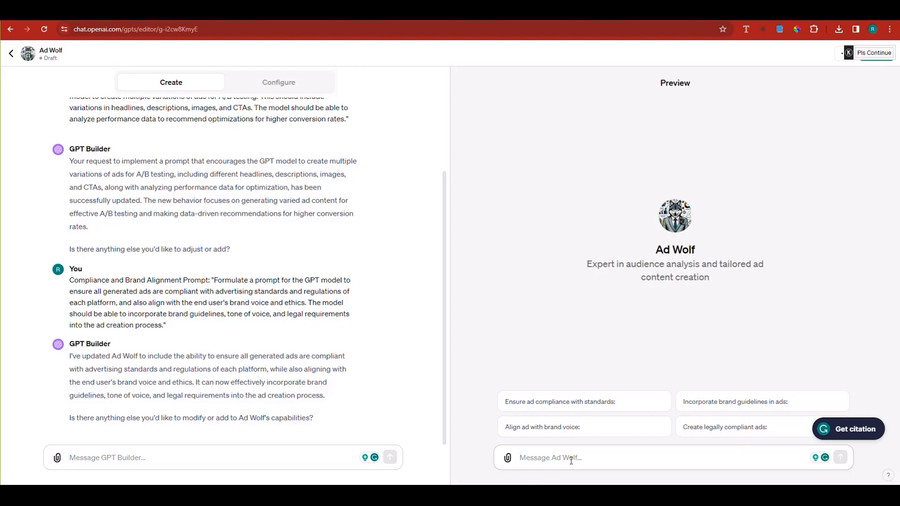
pyautogui.click(872, 60)
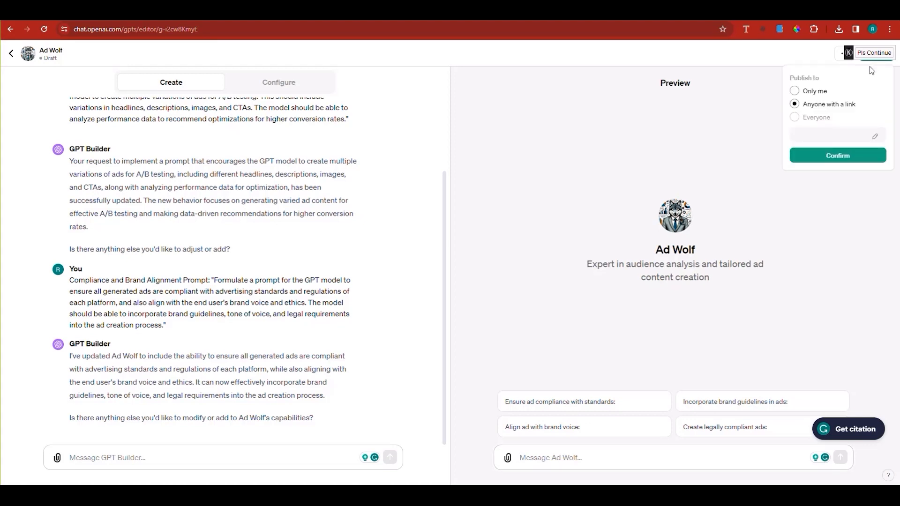
pyautogui.click(822, 118)
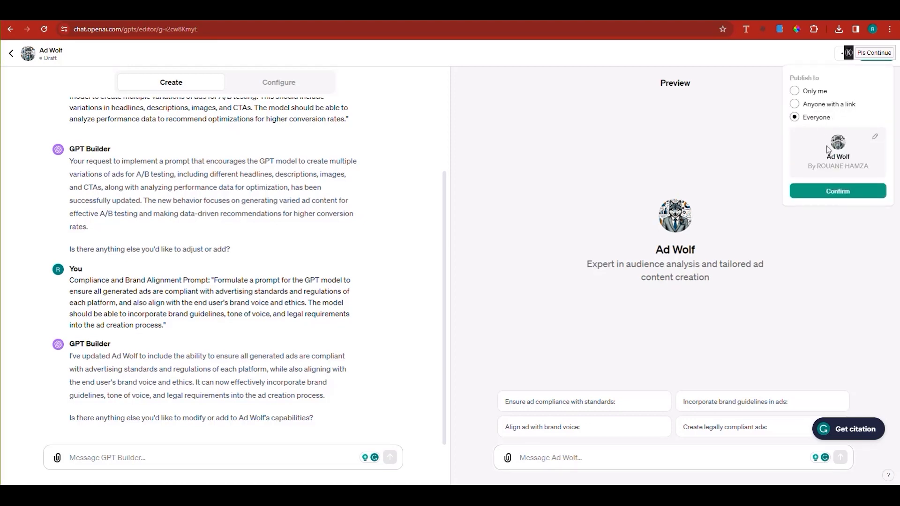
pyautogui.click(835, 193)
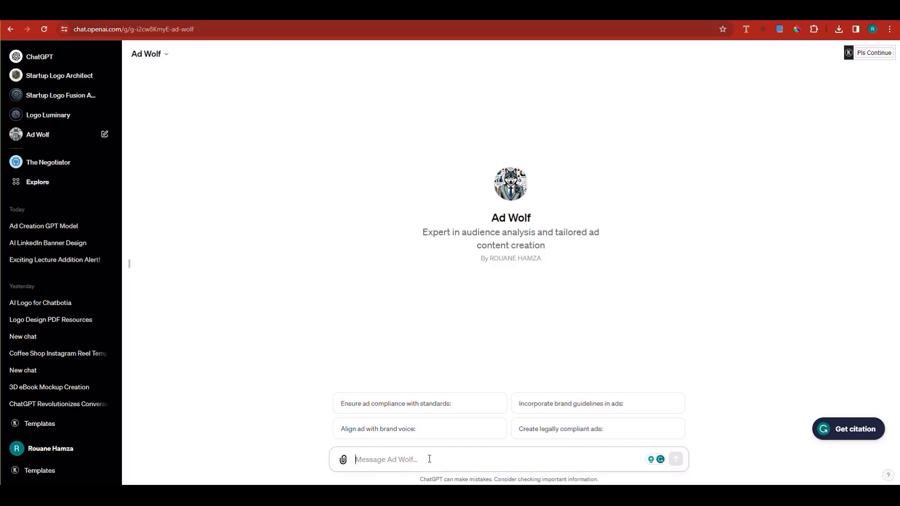
# Begin a message to Ad Wolf introducing a digital marketer who owns an agency with a team of 5 specializing in social media marketing with ai.
pyautogui.write('i AM A')
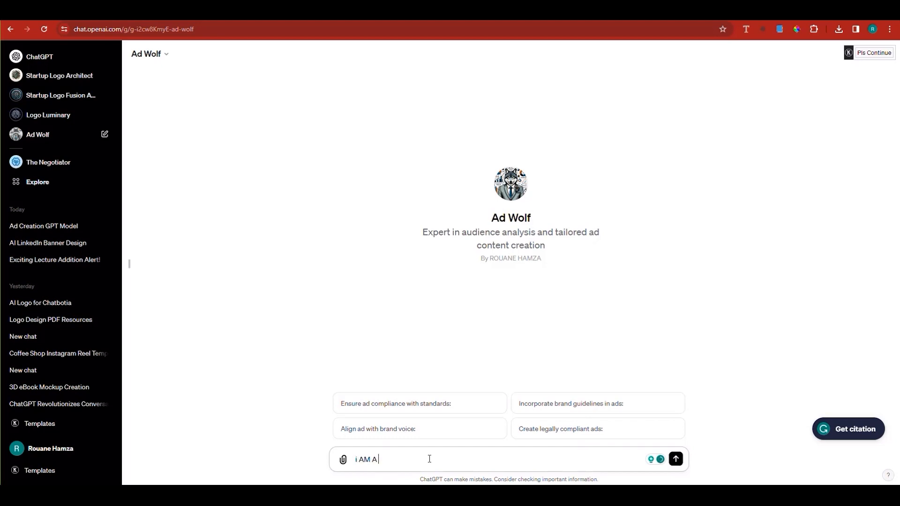
pyautogui.write(' DIGITAL MARKETER, i own an agfe')
pyautogui.press('BackSpace')
pyautogui.write('ency, and we have a team of 5')
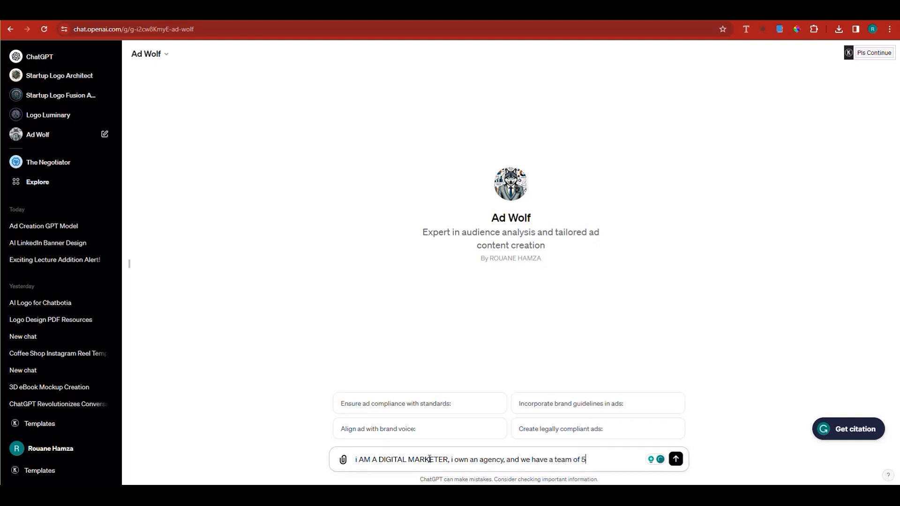
pyautogui.write(', and we specialize i')
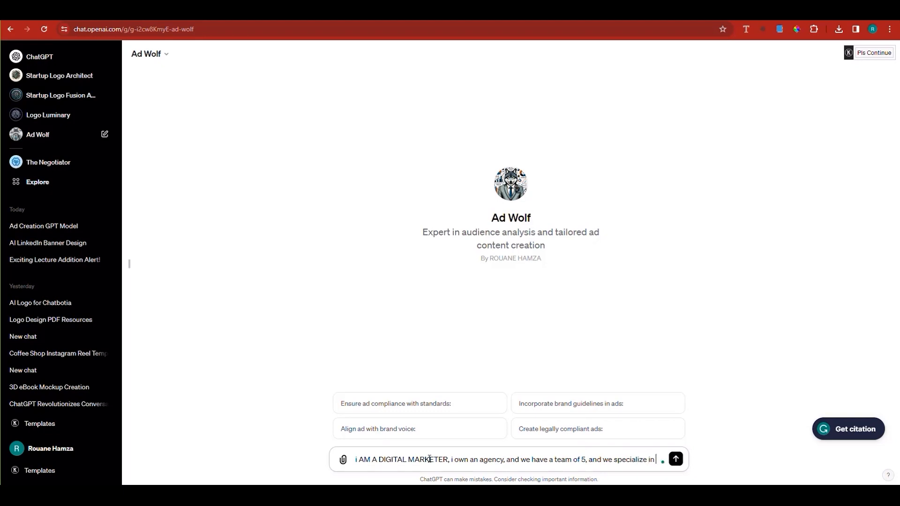
pyautogui.write('n social media ma')
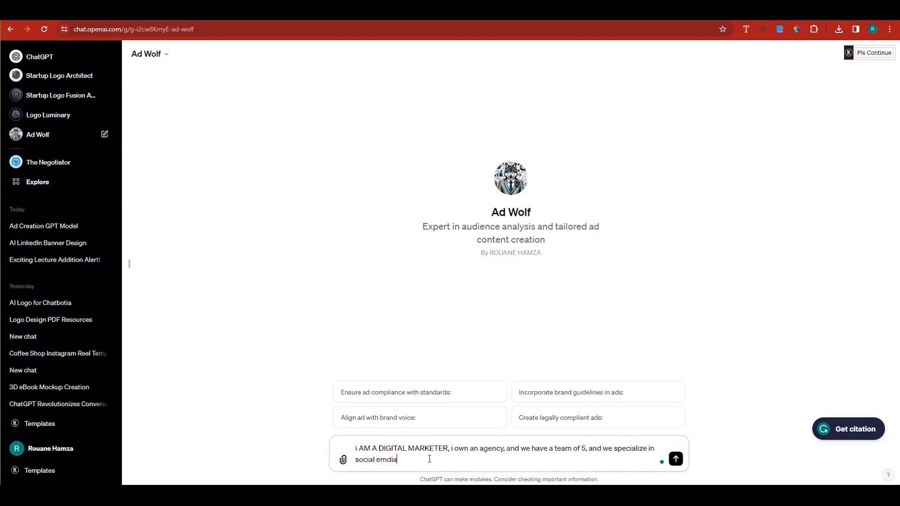
pyautogui.write('rketing with ain, re')
pyautogui.press('BackSpace')
pyautogui.press('BackSpace')
pyautogui.press('BackSpace')
pyautogui.press('BackSpace')
pyautogui.write(', re')
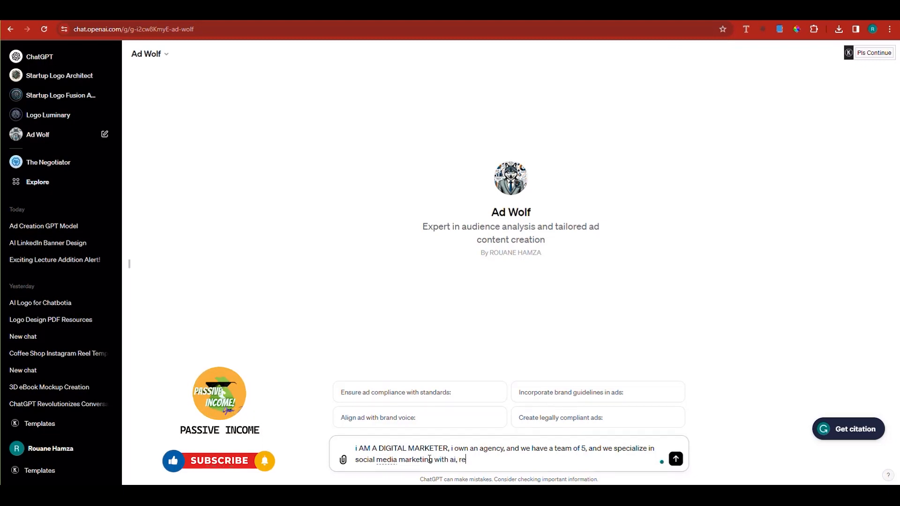
# Continue the message with a recently launched hot service that helps influencers, especially people that have an online course to sell or a program.
pyautogui.write('cently we have ')
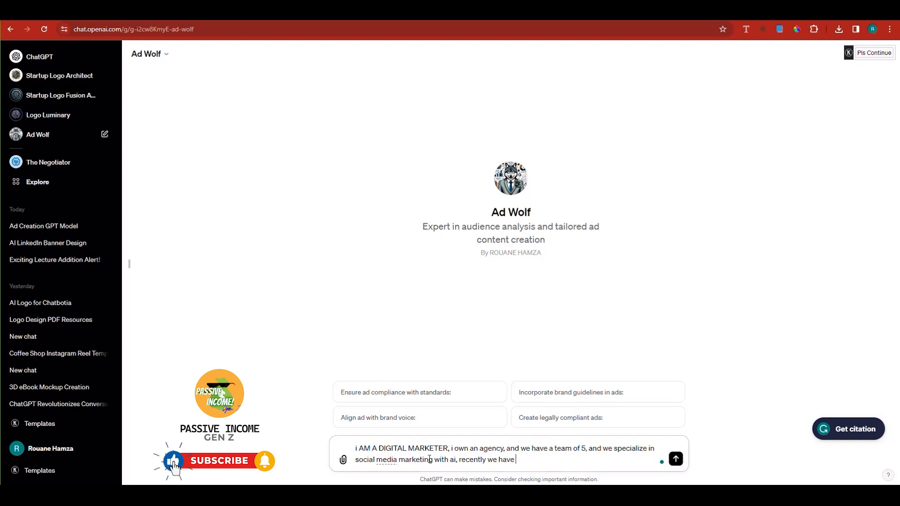
pyautogui.write('lau')
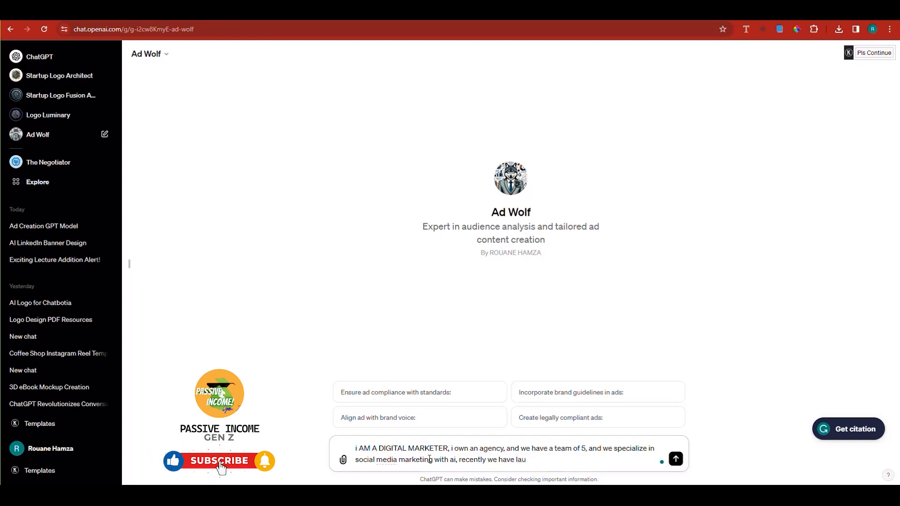
pyautogui.write('nched a new h')
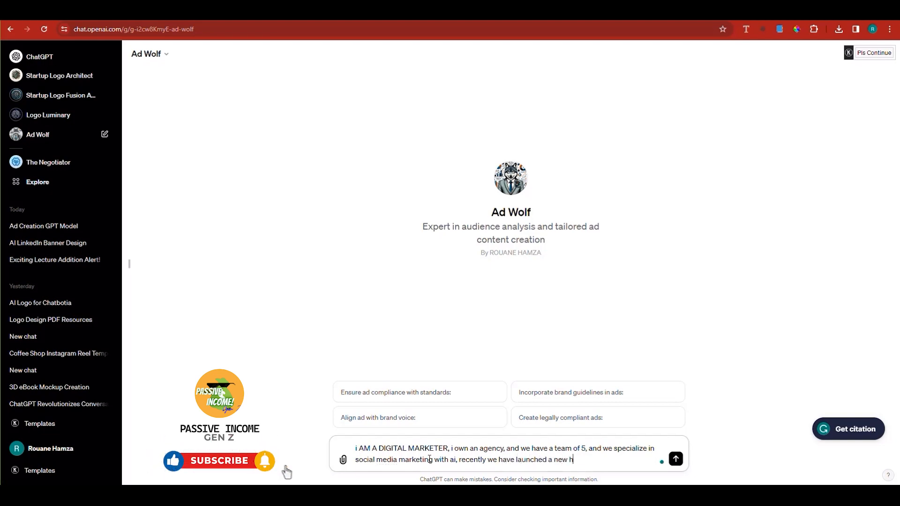
pyautogui.write('ot service that helps infleu')
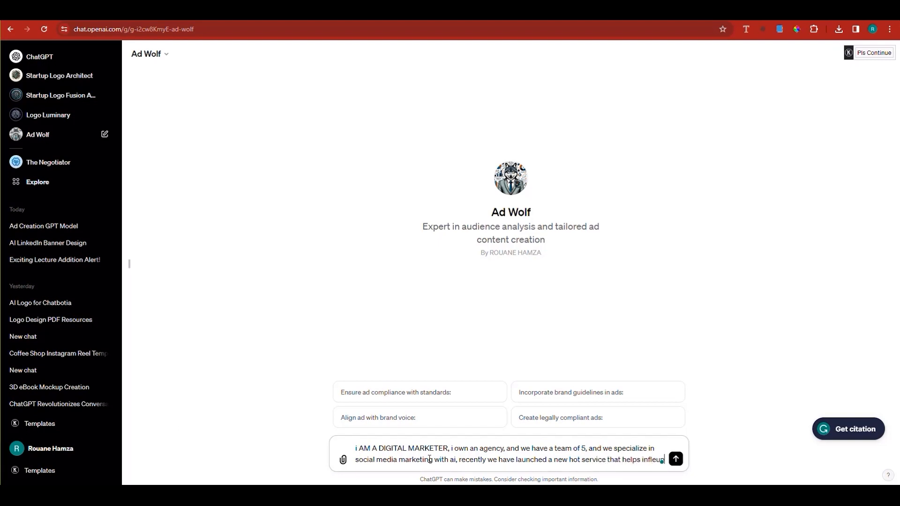
pyautogui.write('ncers, exp')
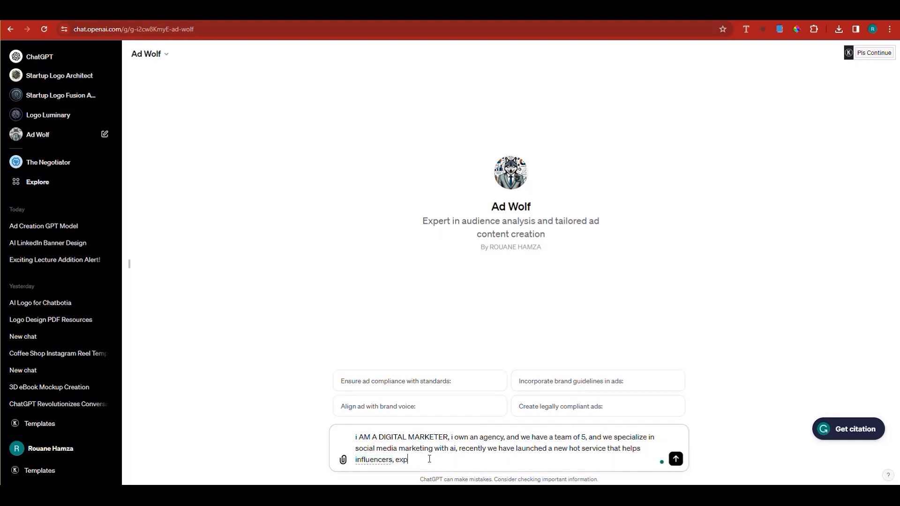
pyautogui.write('erecially people that have an')
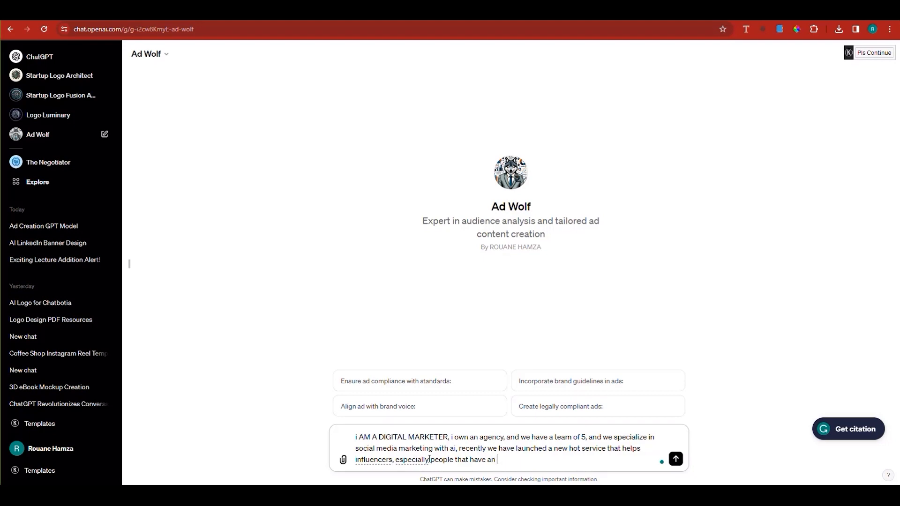
pyautogui.write(' online course to sell or a program,')
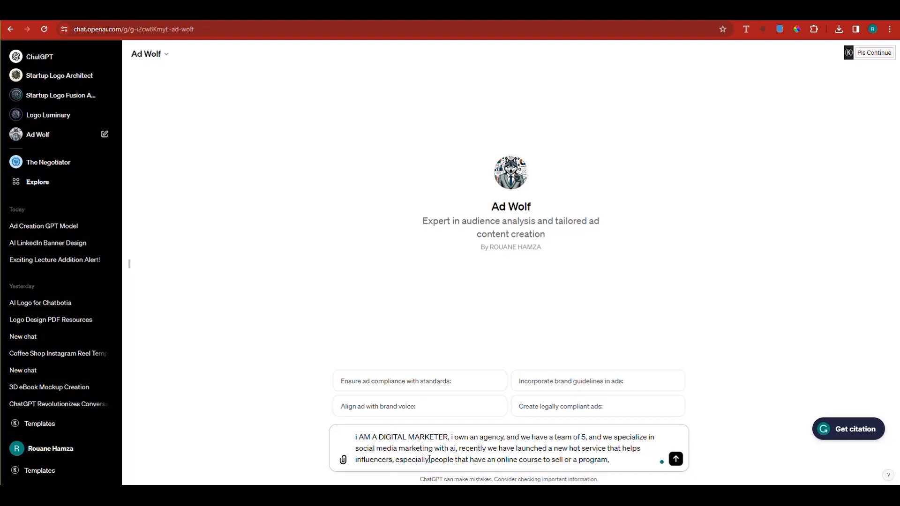
# Add that AI is used to create next gen ai ads for them to 10 their CTR and lower their ad spend considerably on youtube.
pyautogui.write(' and we use AI to create next gen ')
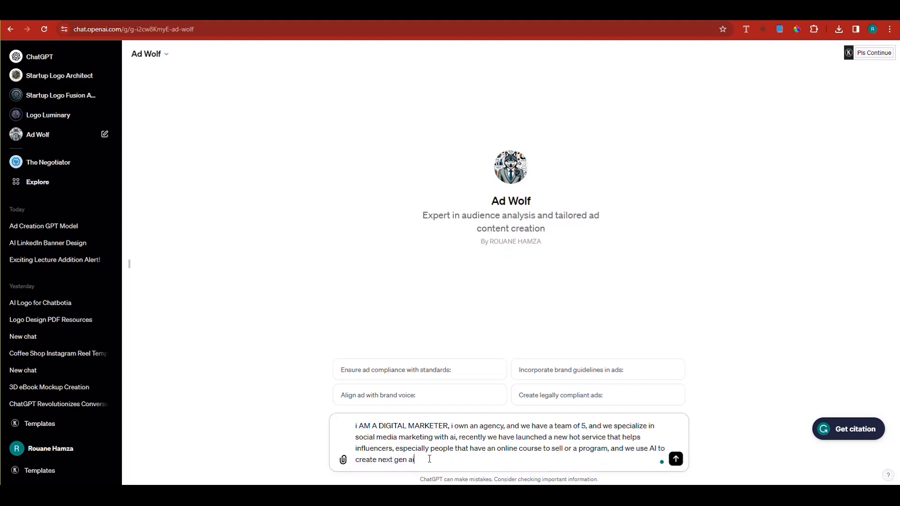
pyautogui.write('ai ads for them to ')
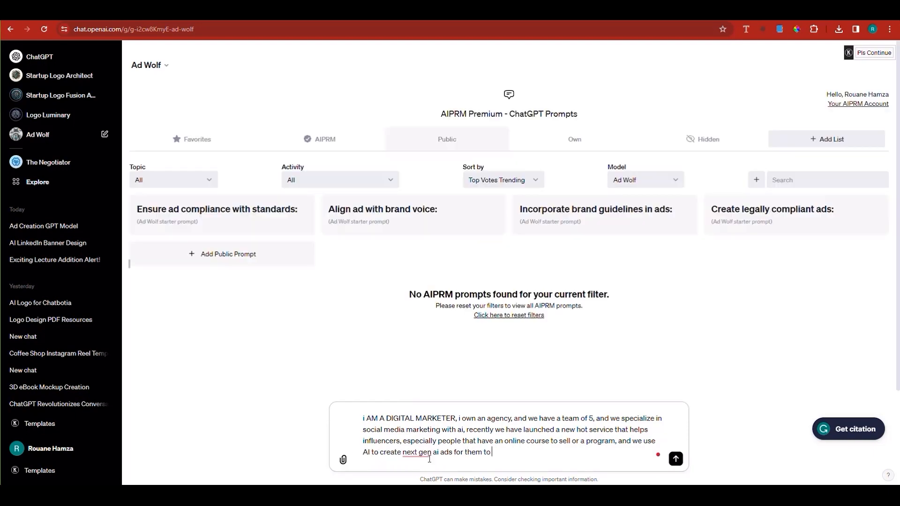
pyautogui.write('10')
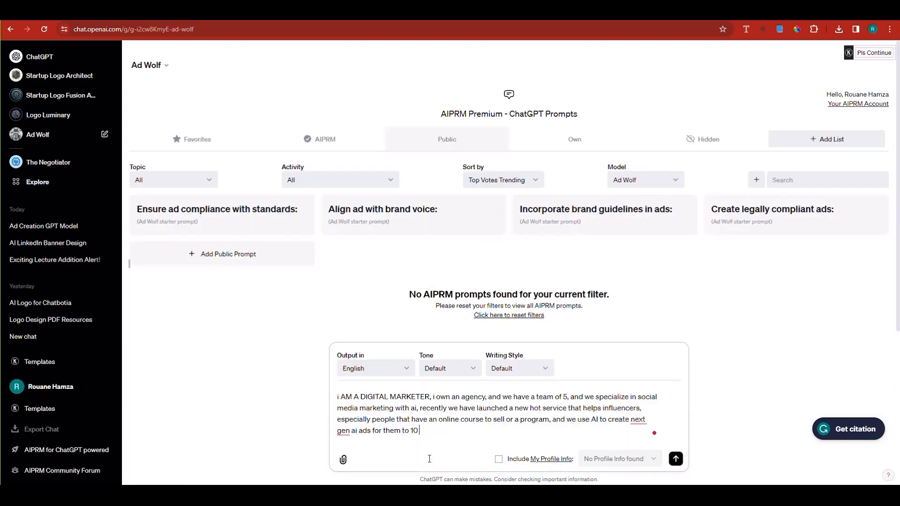
pyautogui.write(' their')
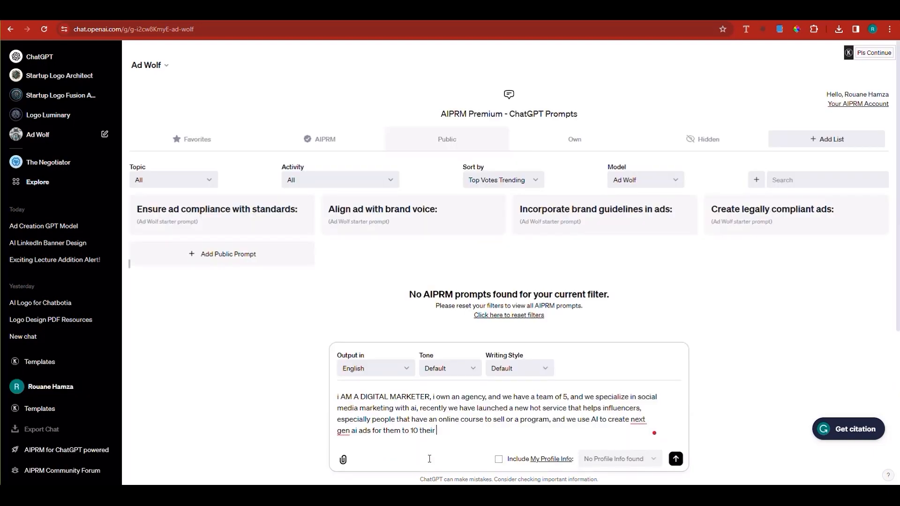
pyautogui.write(' CTR and lower their ad spend')
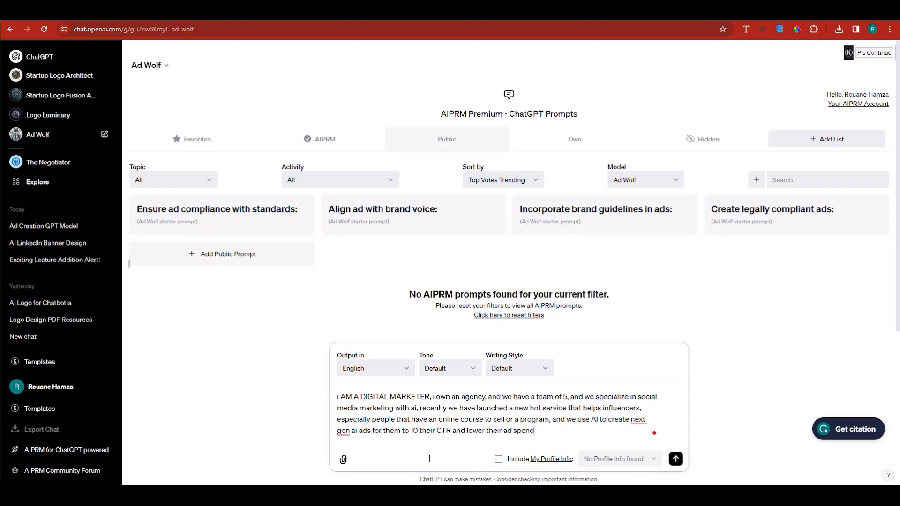
pyautogui.write(' considerably on youtube.')
# Ask Ad Wolf to create the facebook ad copy for this and suggest an A/B test, and send the message.
pyautogui.write(' I want you to d')
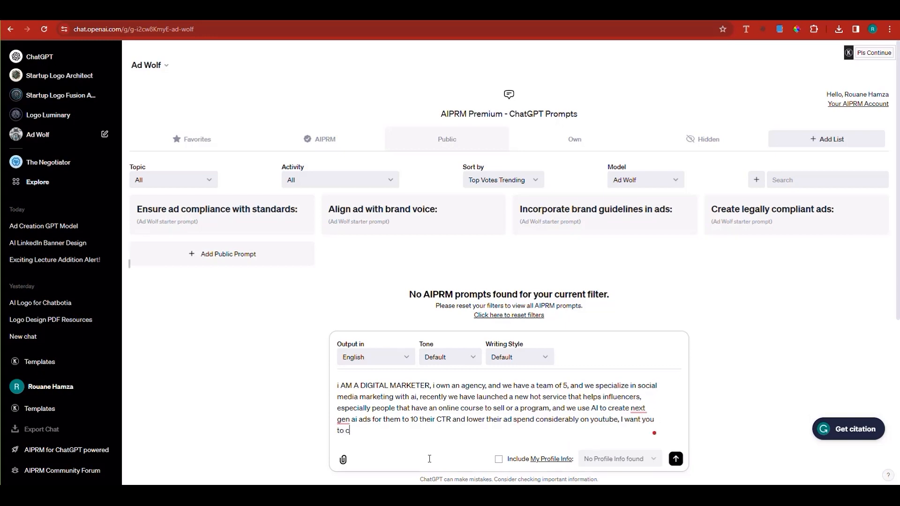
pyautogui.write('reate the fac')
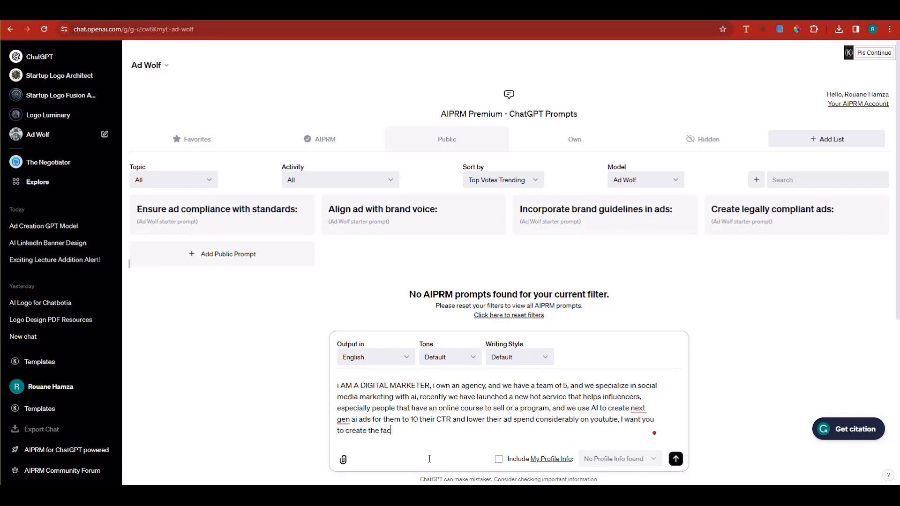
pyautogui.write('ebook ad copy for this, and suggest an')
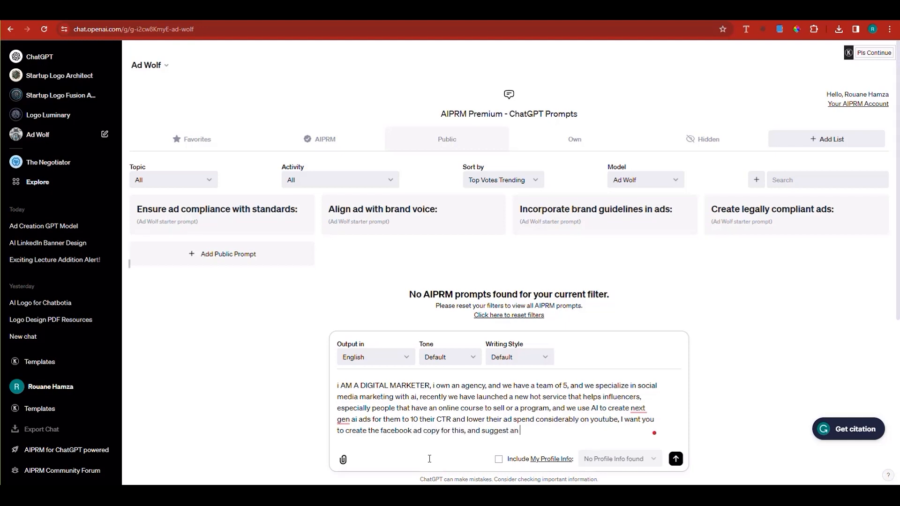
pyautogui.write(' A/B test.')
pyautogui.press('Return')
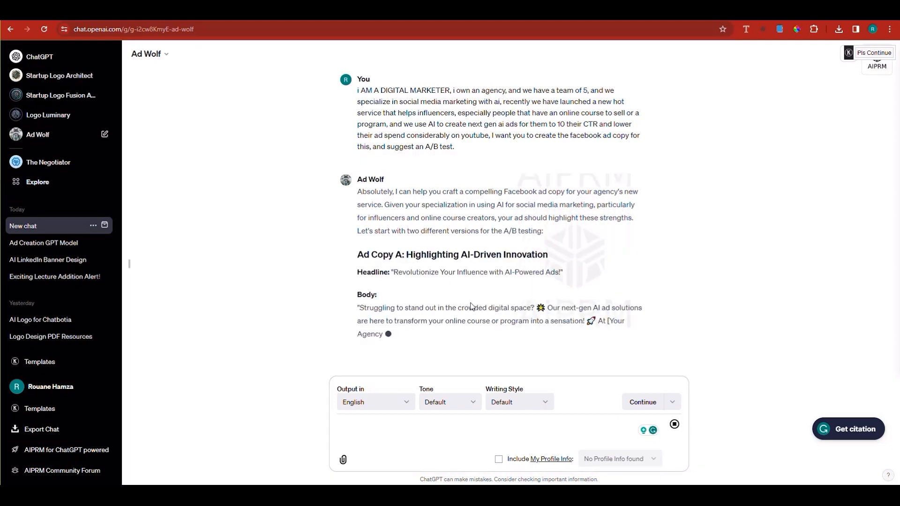
# Stop the response, append "I will run the ad through facebook." to the sent message, and resubmit it.
pyautogui.click(673, 425)
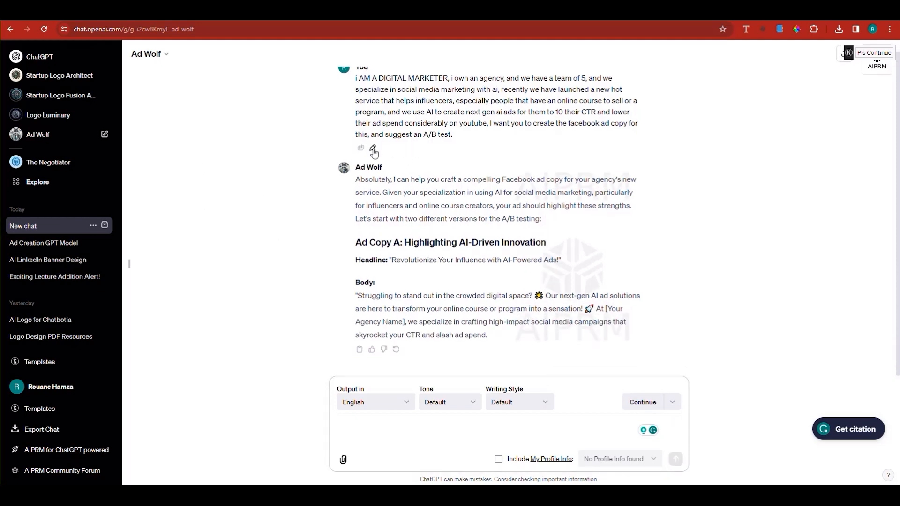
pyautogui.click(374, 154)
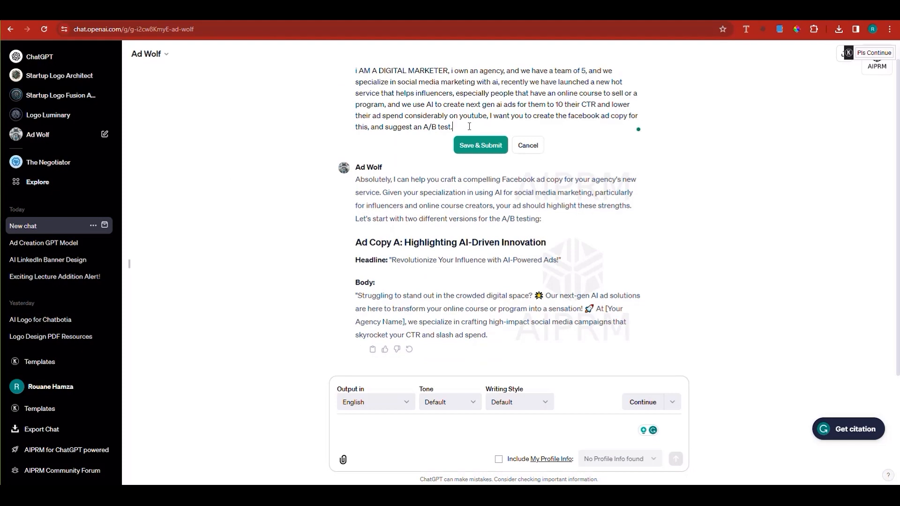
pyautogui.write('I will ru')
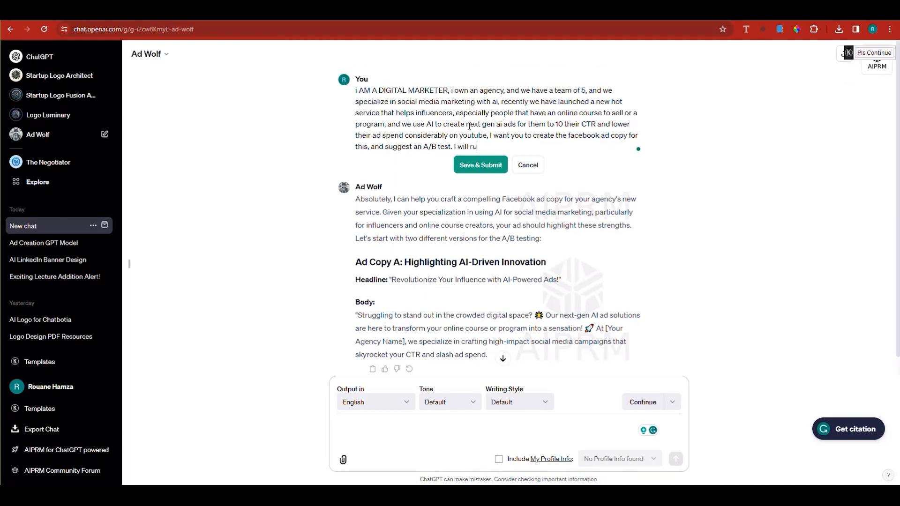
pyautogui.write('n the ad throug')
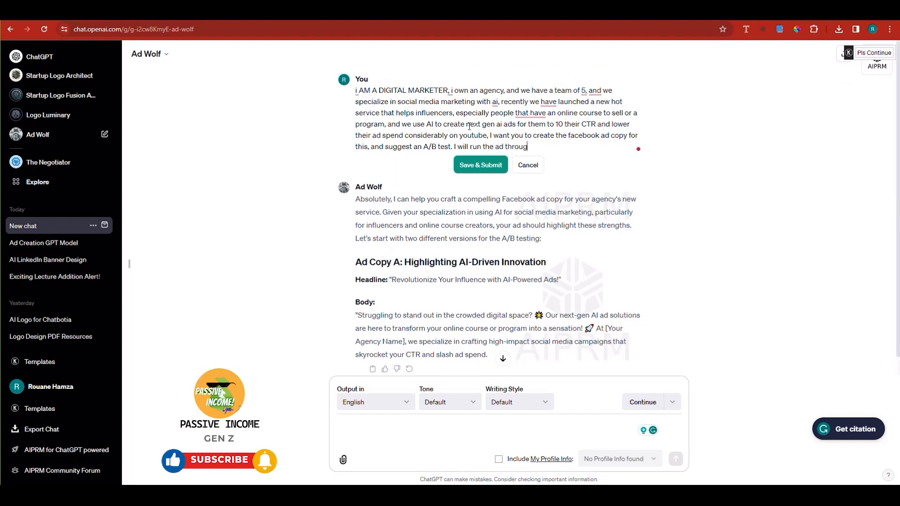
pyautogui.write('h facebook')
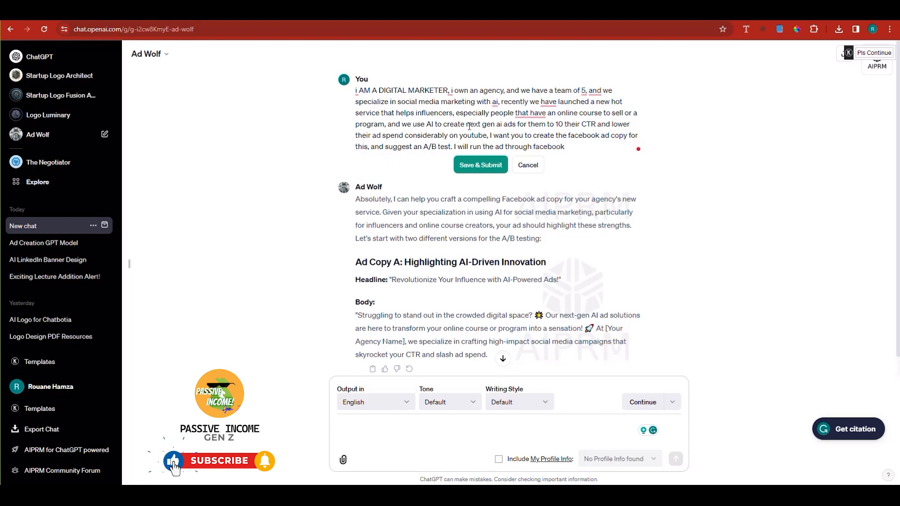
pyautogui.write('.')
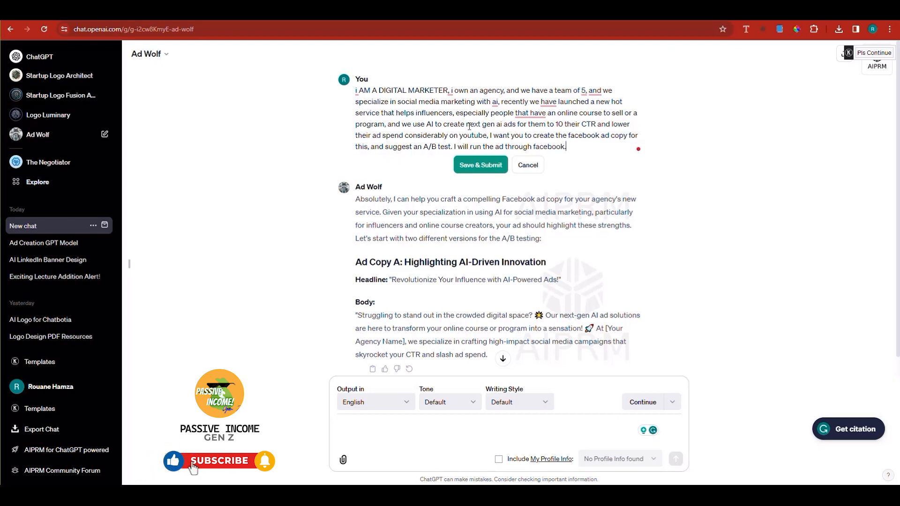
pyautogui.click(497, 173)
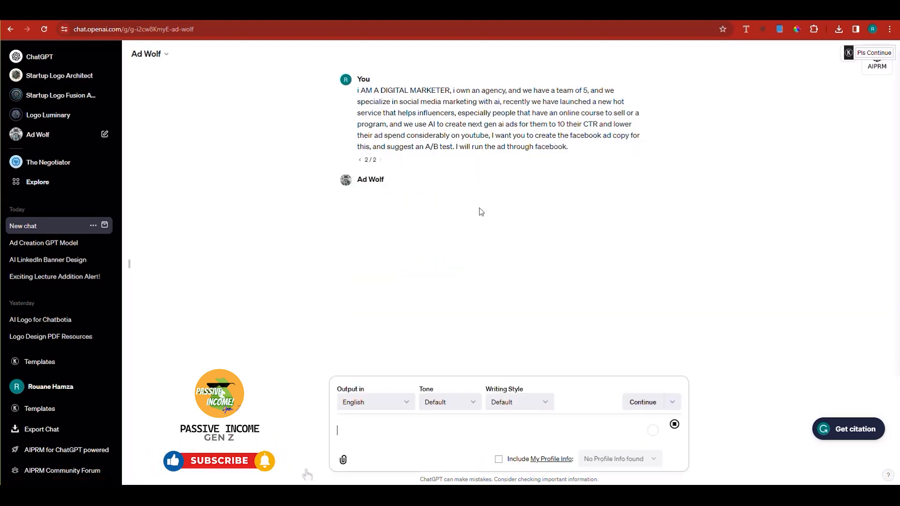